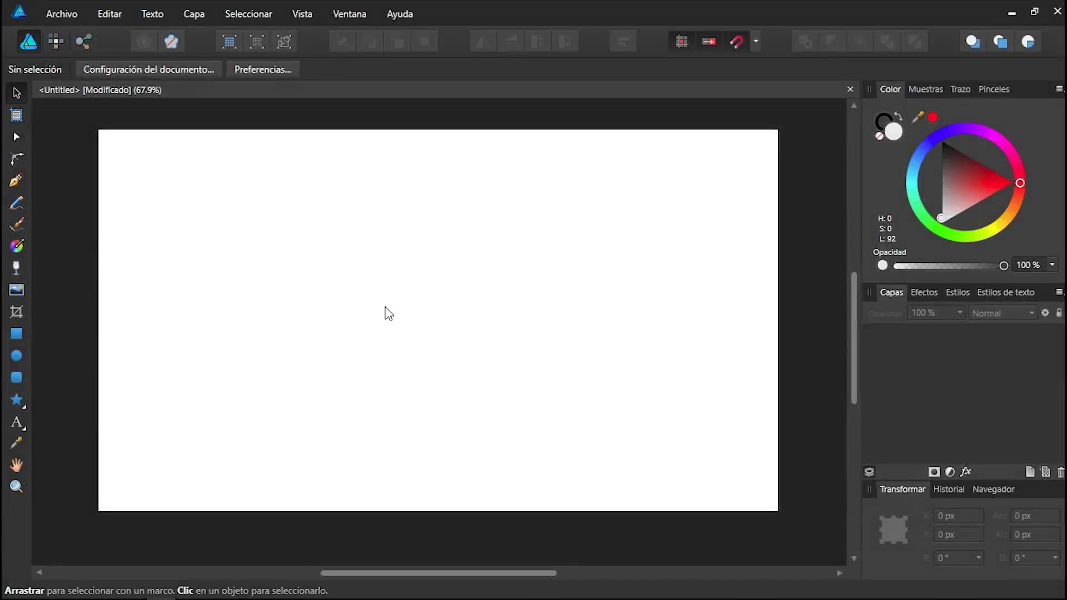
# Place coffee-beans-994806_640.jpg at default size in the top-left of the canvas
pyautogui.click(18, 290)
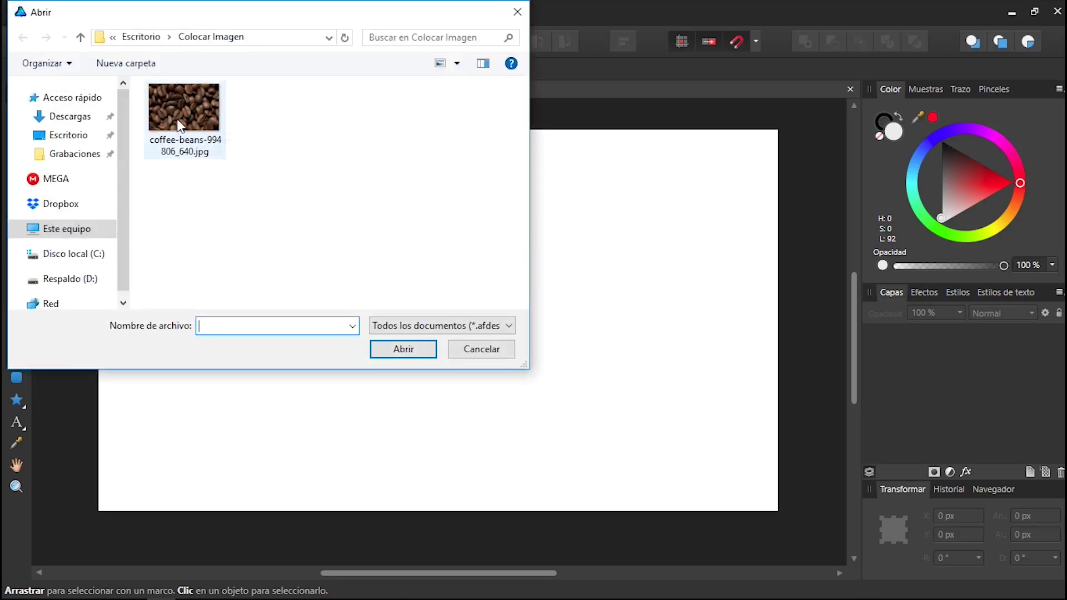
pyautogui.click(184, 133)
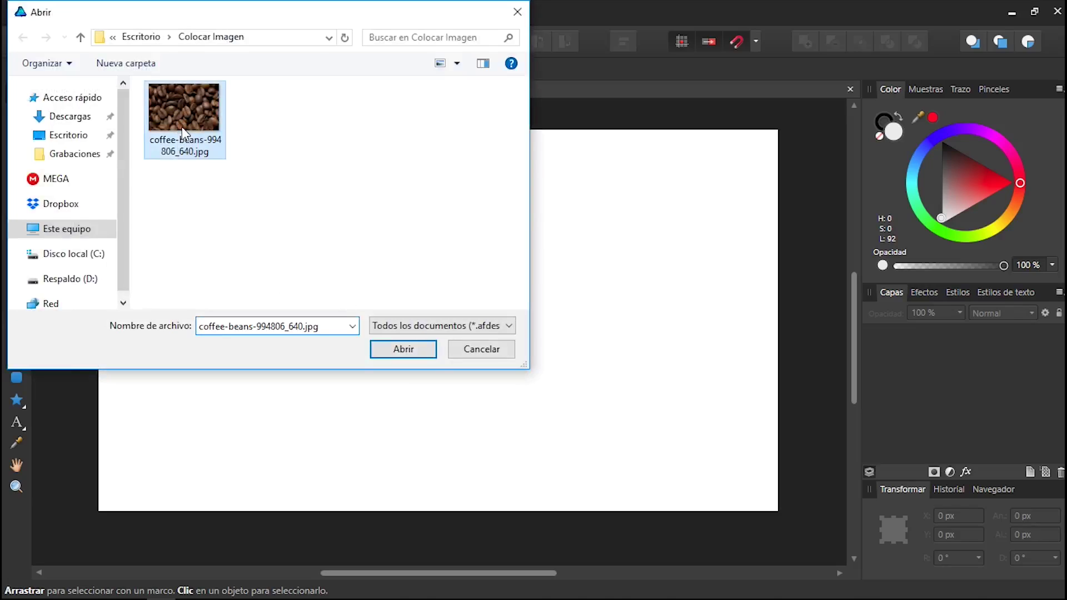
pyautogui.doubleClick(183, 132)
pyautogui.click(184, 198)
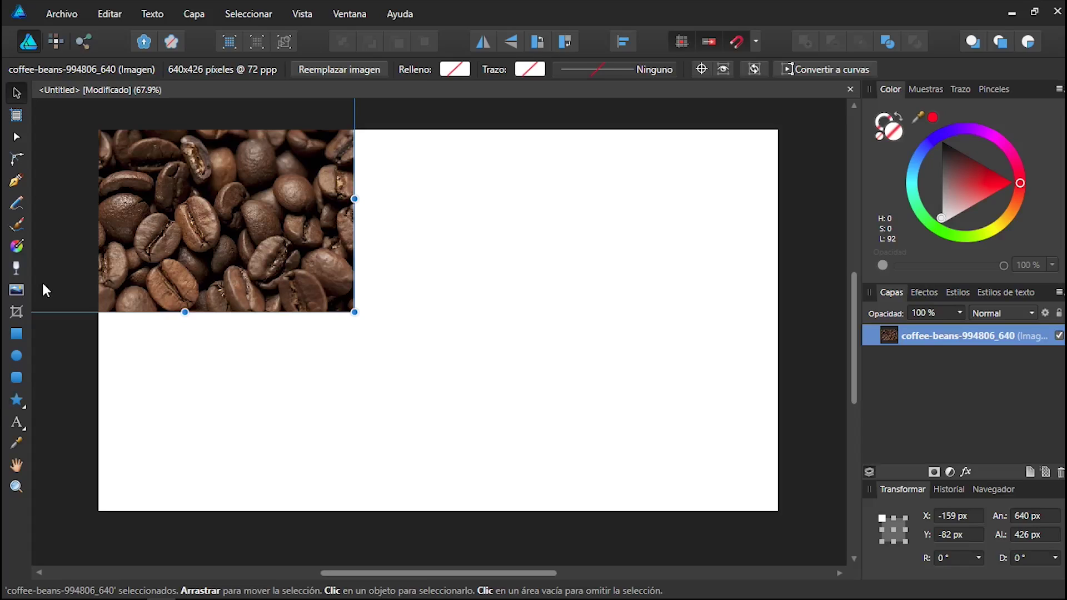
# Place a second coffee-beans copy to its right, dragged out to 463 × 308.2 px
pyautogui.click(24, 288)
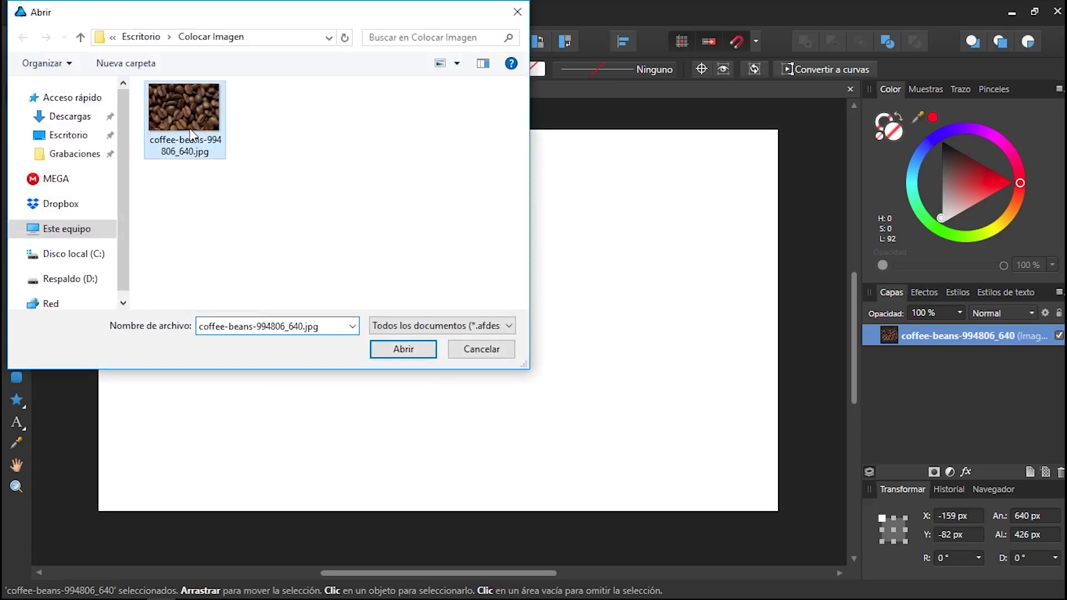
pyautogui.doubleClick(188, 129)
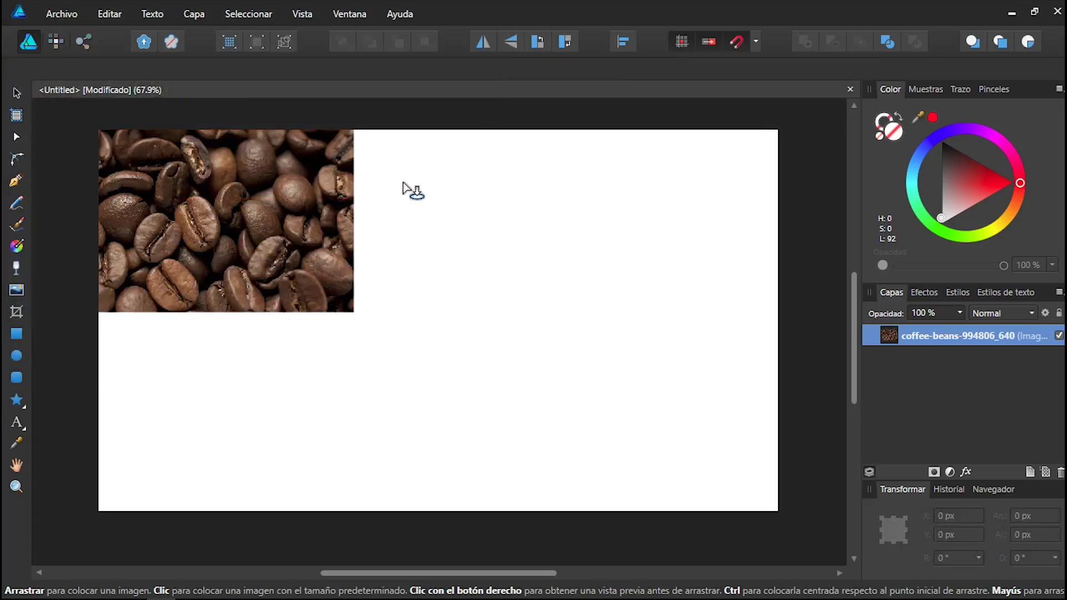
pyautogui.moveTo(407, 180); pyautogui.dragTo(637, 363)
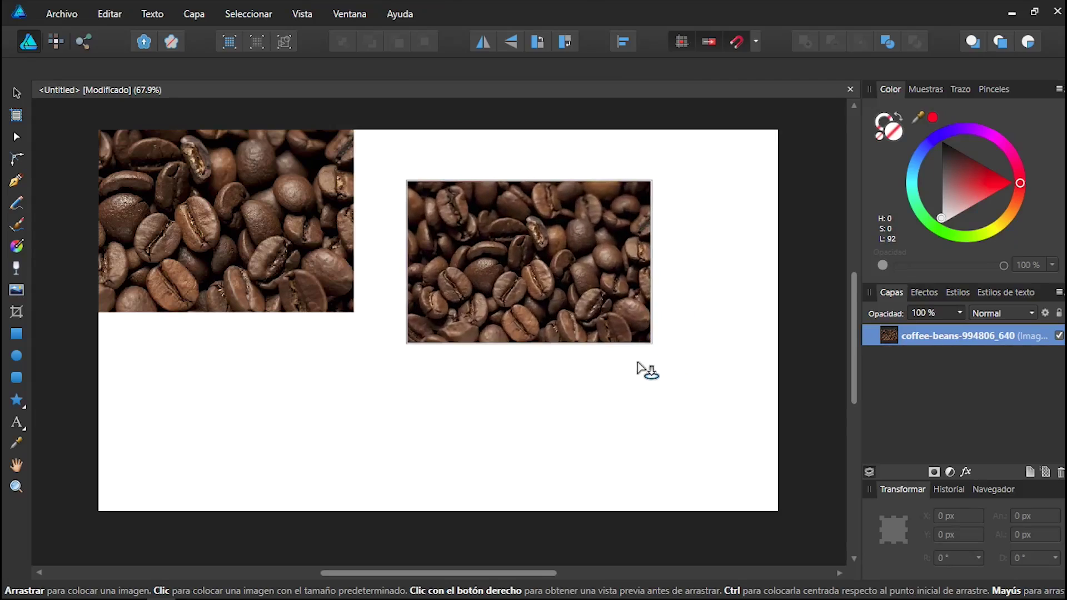
pyautogui.moveTo(637, 362)
pyautogui.mouseDown()
pyautogui.moveTo(592, 309)
pyautogui.moveTo(669, 419)
pyautogui.moveTo(585, 323)
pyautogui.moveTo(643, 410)
pyautogui.moveTo(598, 336)
pyautogui.moveTo(659, 419)
pyautogui.moveTo(612, 339)
pyautogui.moveTo(672, 426)
pyautogui.moveTo(586, 305)
pyautogui.moveTo(631, 379)
pyautogui.mouseUp()
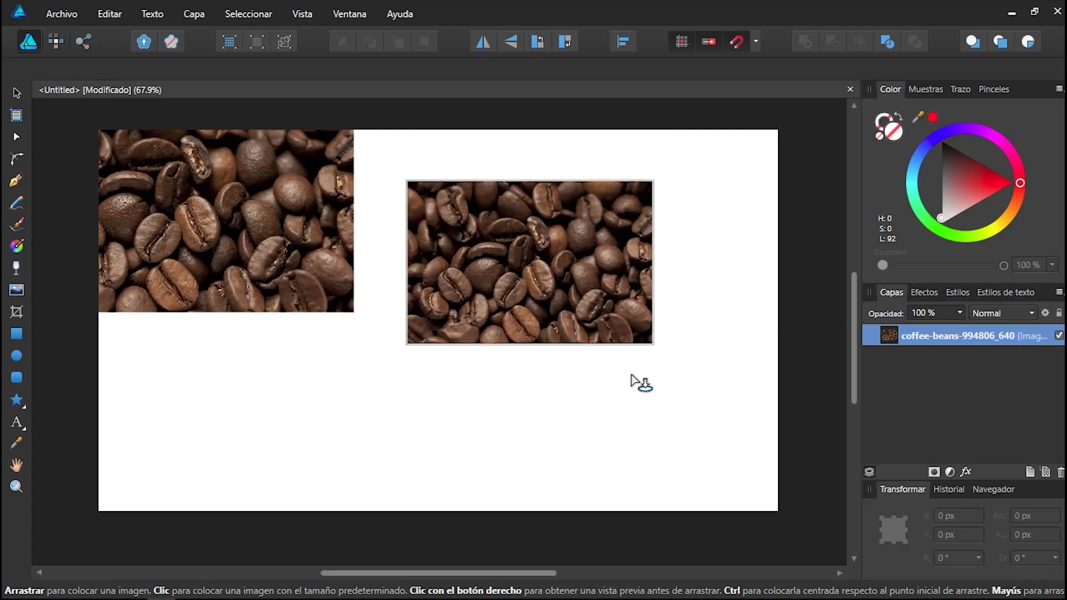
pyautogui.moveTo(631, 376); pyautogui.dragTo(632, 376)
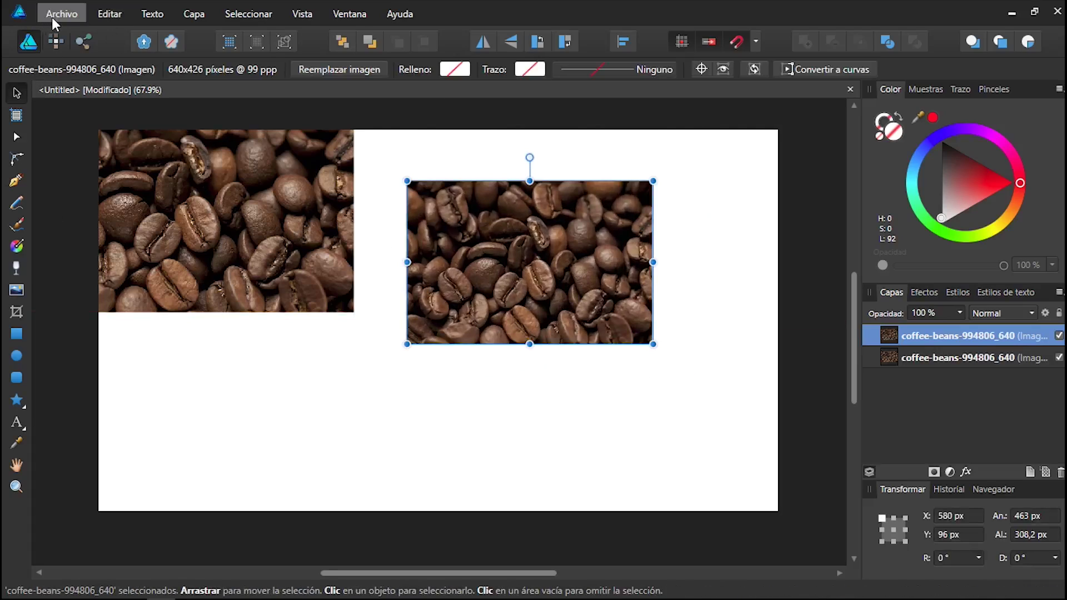
# Place a third coffee-beans copy on the lower left via File > Place
pyautogui.click(52, 17)
pyautogui.click(94, 237)
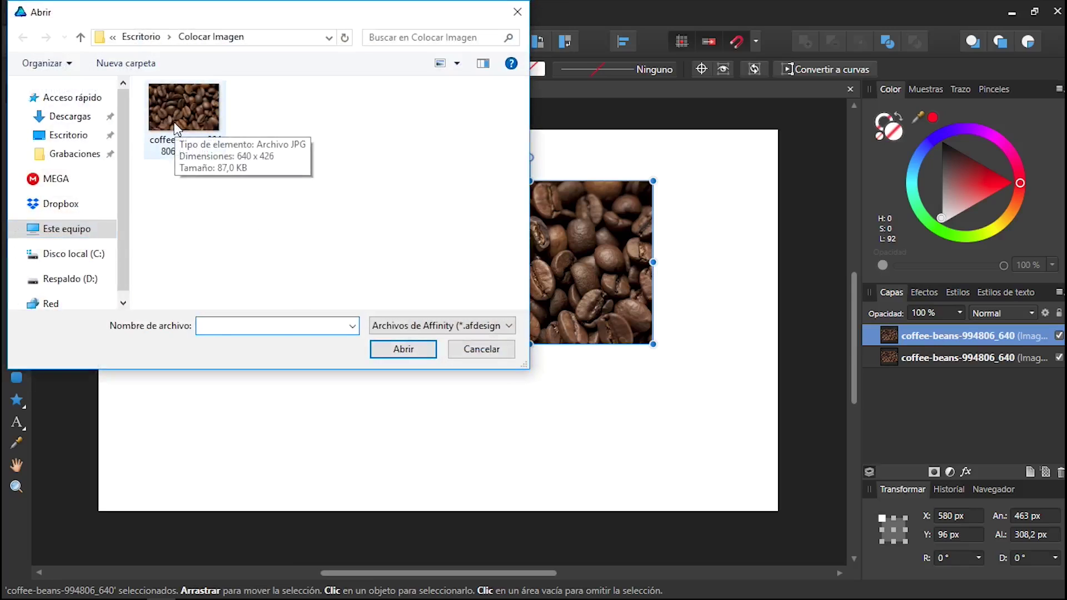
pyautogui.doubleClick(176, 128)
pyautogui.click(196, 383)
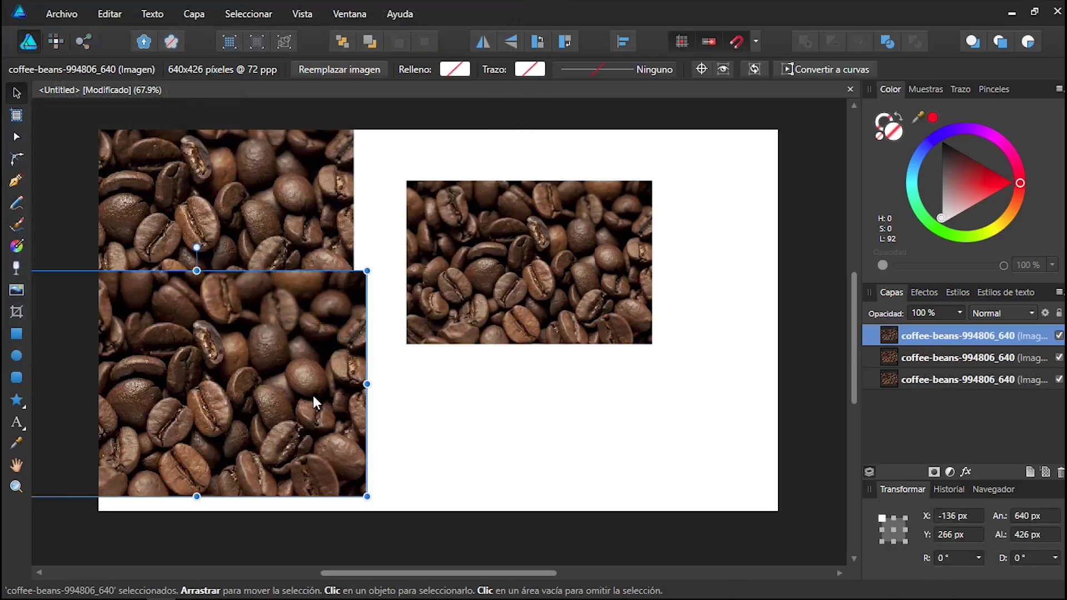
# Place a fourth copy near the lower middle, then select all four photos and delete them
pyautogui.click(64, 14)
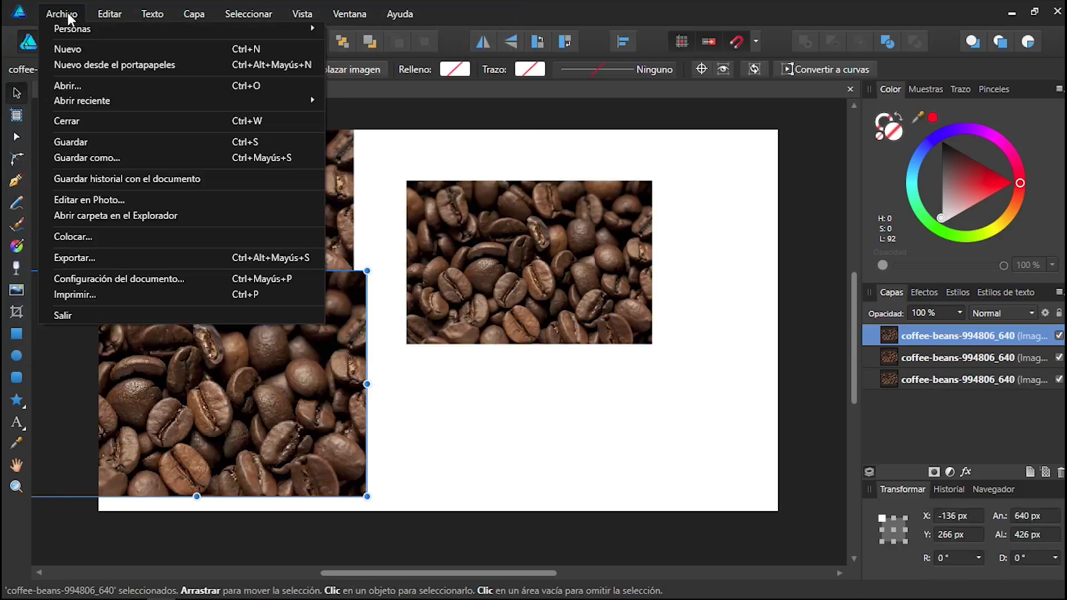
pyautogui.click(86, 238)
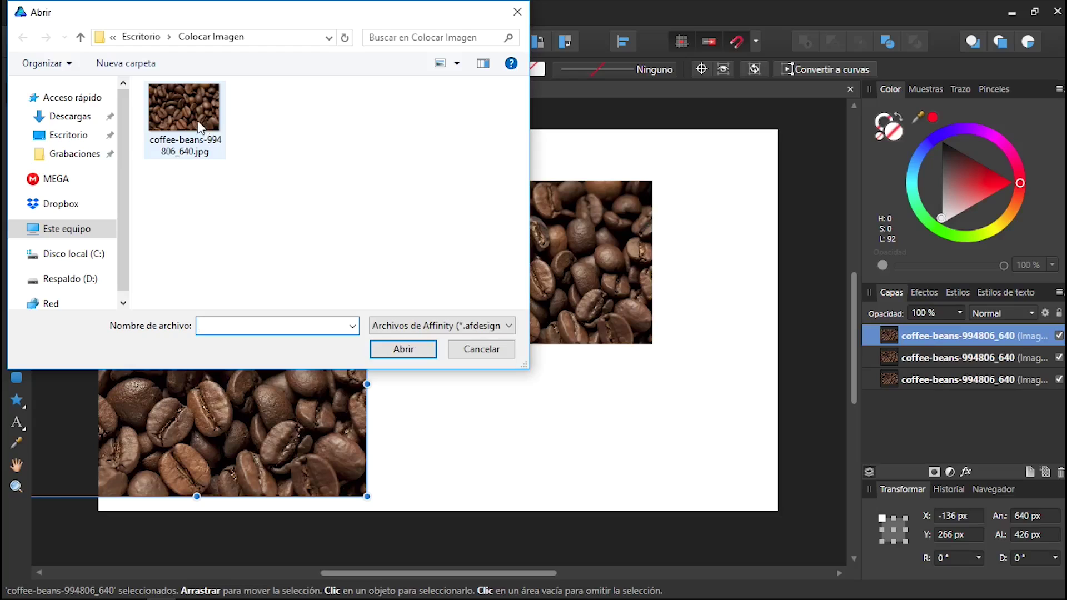
pyautogui.click(199, 127)
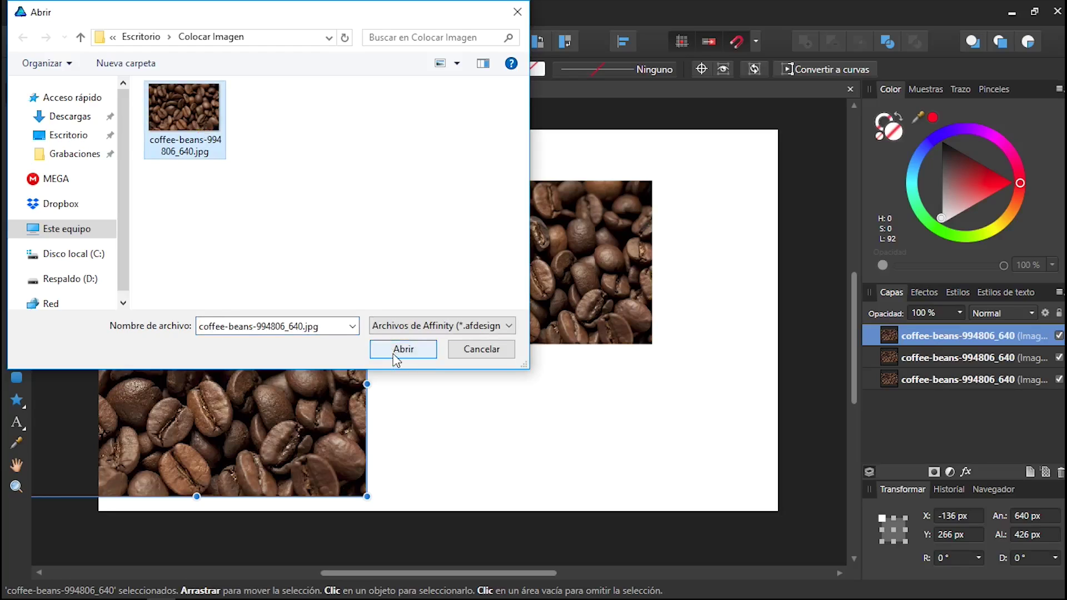
pyautogui.doubleClick(179, 119)
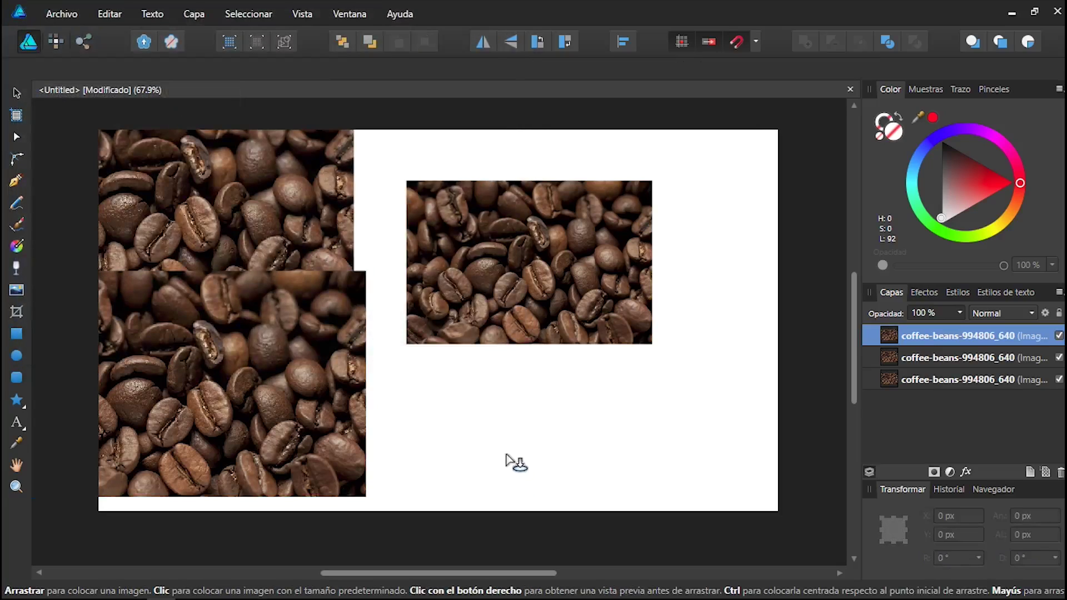
pyautogui.click(478, 400)
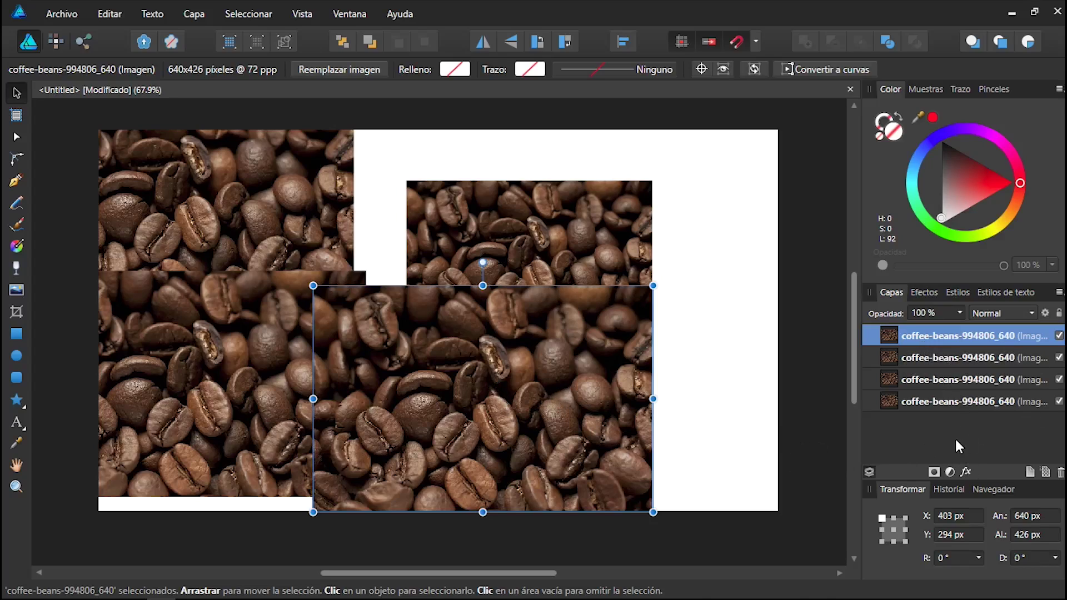
pyautogui.keyDown('shift'); pyautogui.click(938, 402); pyautogui.keyUp('shift')
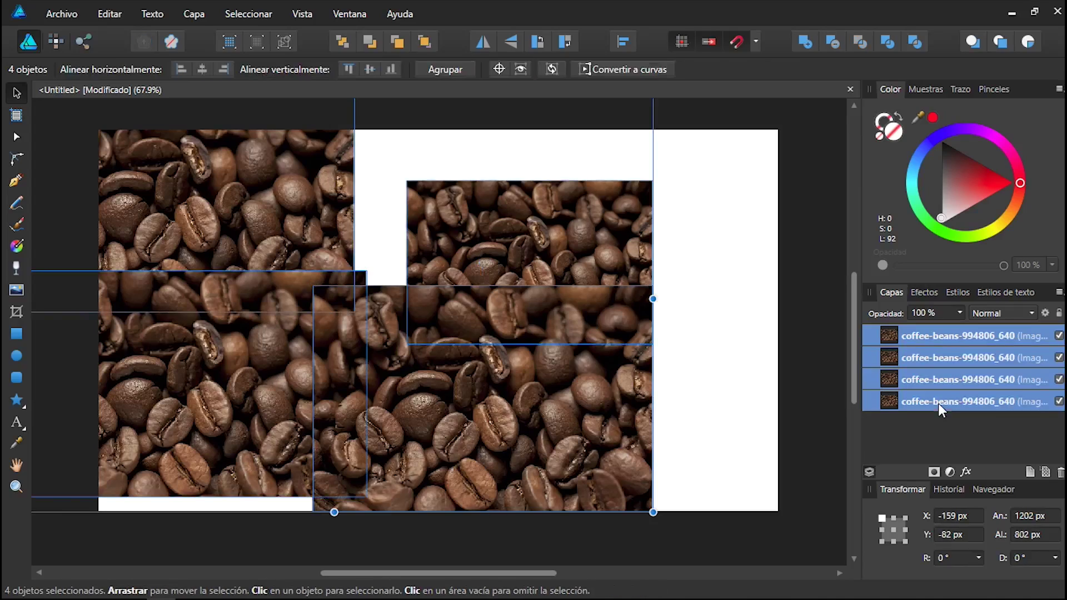
pyautogui.press('Delete')
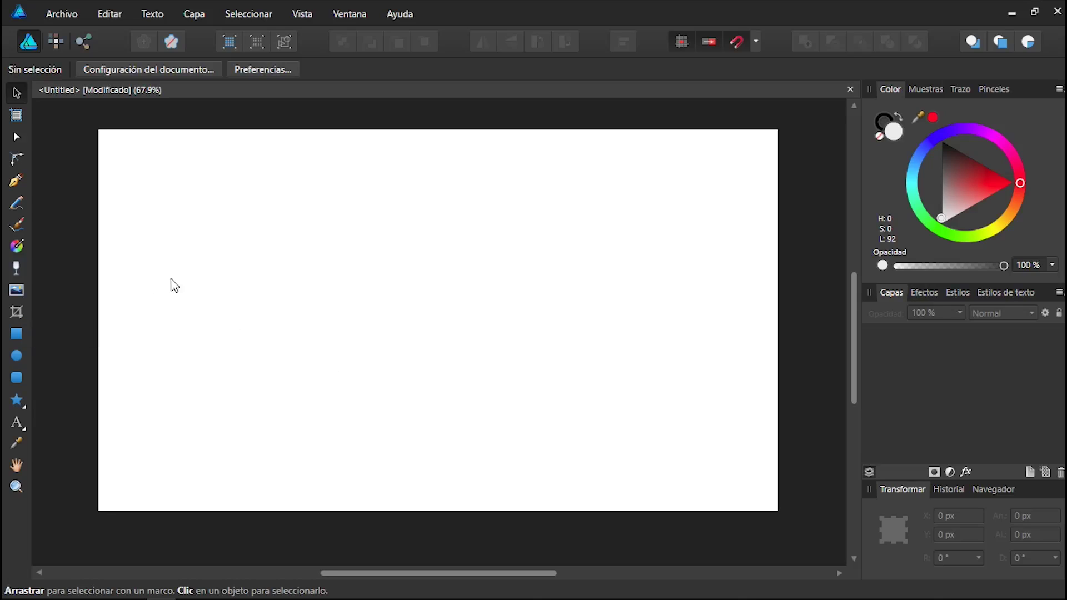
# Draw a Shift-constrained light grey 450 × 450 px square (Rectángulo) in the canvas's upper left
pyautogui.click(17, 333)
pyautogui.moveTo(175, 182)
pyautogui.mouseDown()
pyautogui.moveTo(321, 302)
pyautogui.moveTo(356, 353)
pyautogui.mouseUp()
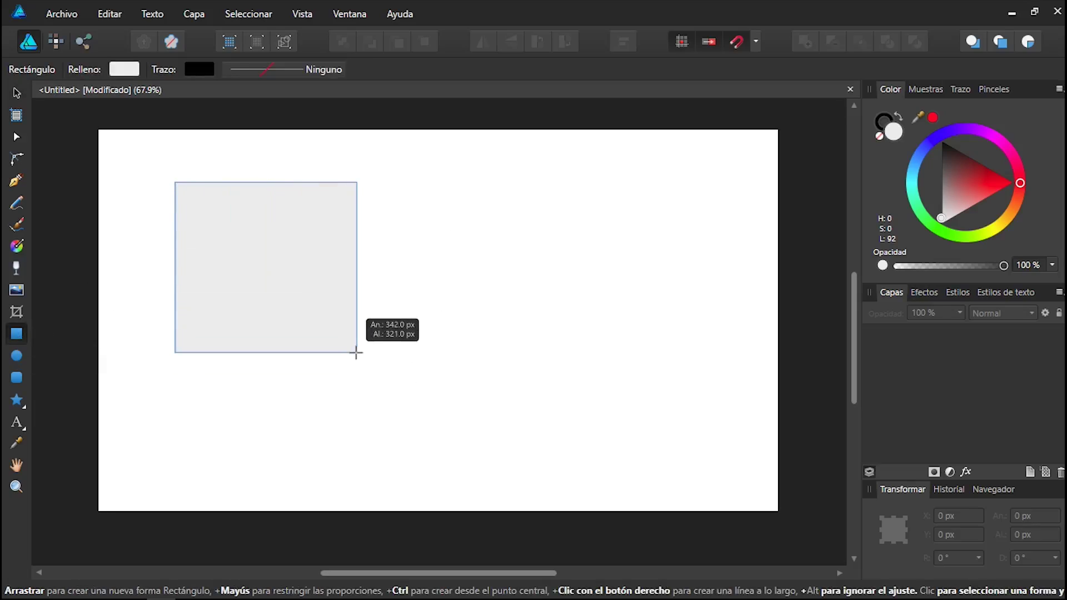
pyautogui.press('shift')
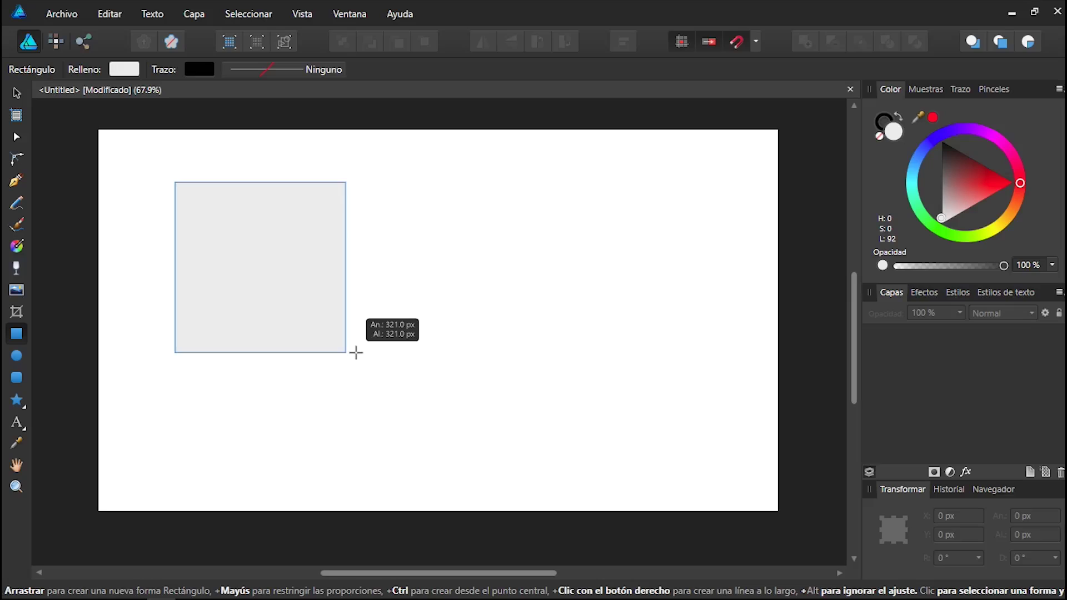
pyautogui.moveTo(356, 352)
pyautogui.mouseDown()
pyautogui.moveTo(443, 428)
pyautogui.moveTo(385, 353)
pyautogui.moveTo(443, 421)
pyautogui.mouseUp()
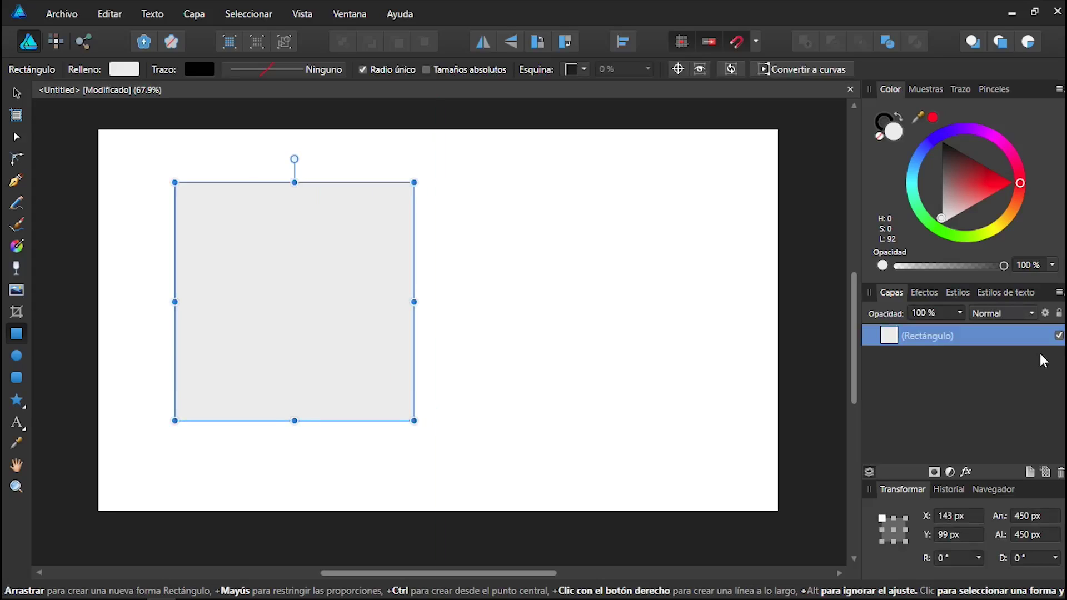
# Duplicate the Rectángulo square, shift the copy right, and drag its top edge down to 450 × 225 px
pyautogui.rightClick(936, 341)
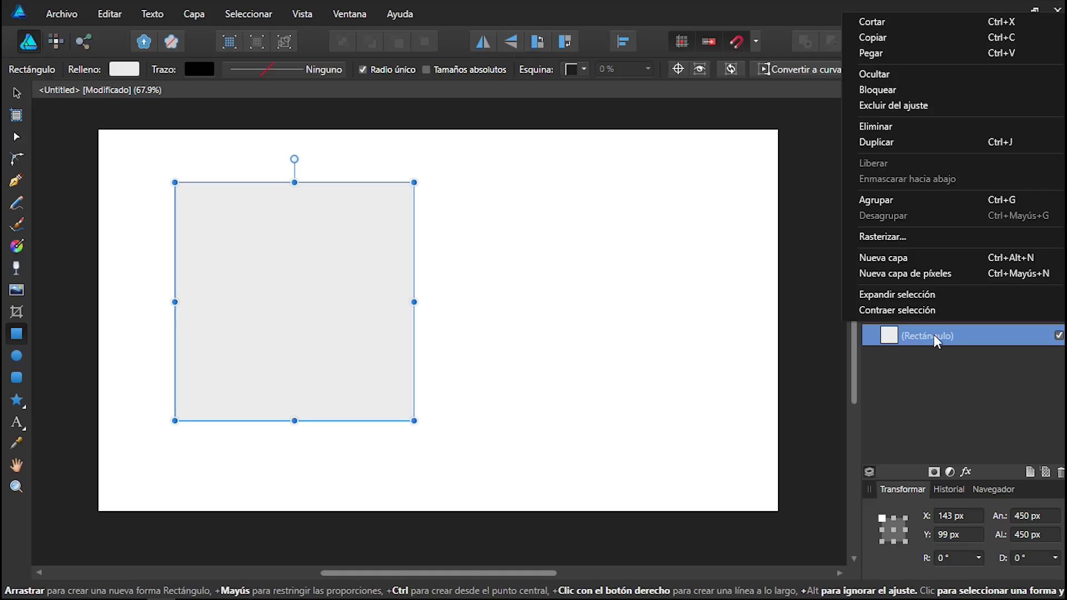
pyautogui.click(871, 142)
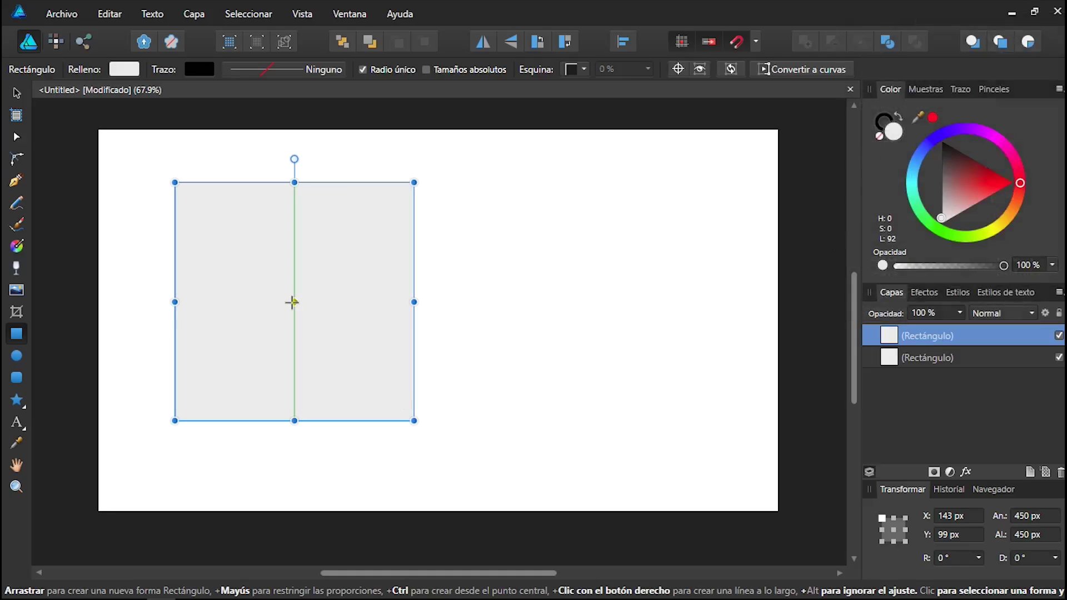
pyautogui.click(16, 92)
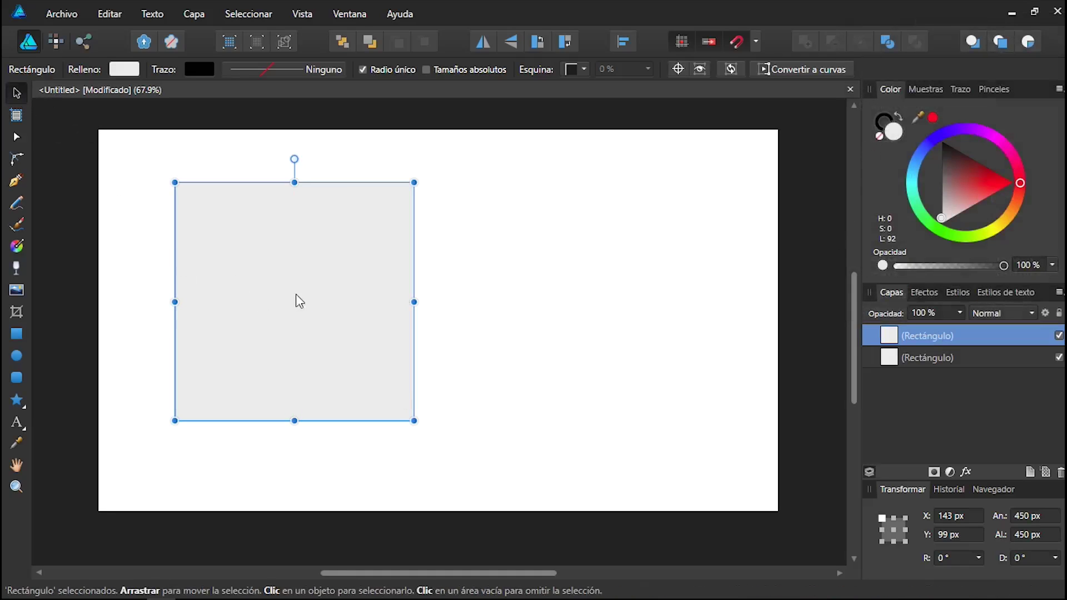
pyautogui.moveTo(296, 295); pyautogui.dragTo(589, 298)
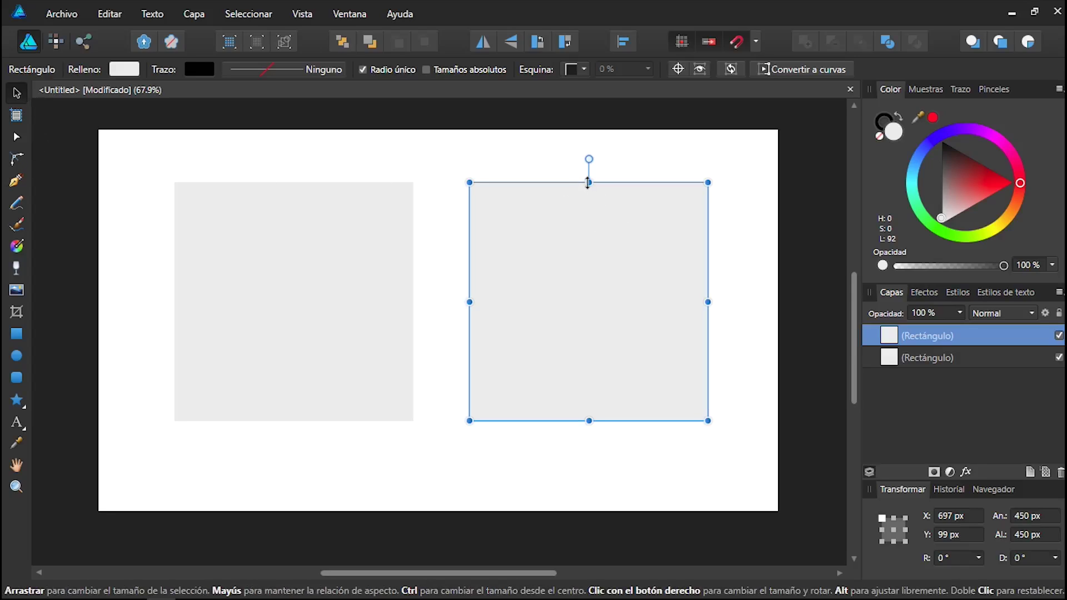
pyautogui.moveTo(589, 183); pyautogui.dragTo(587, 300)
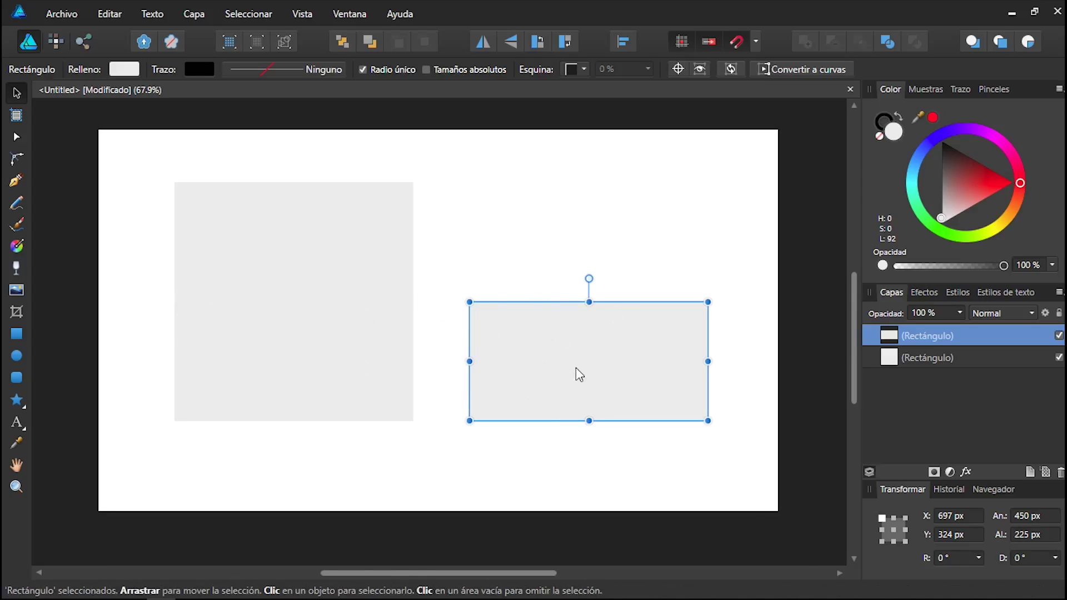
pyautogui.click(289, 257)
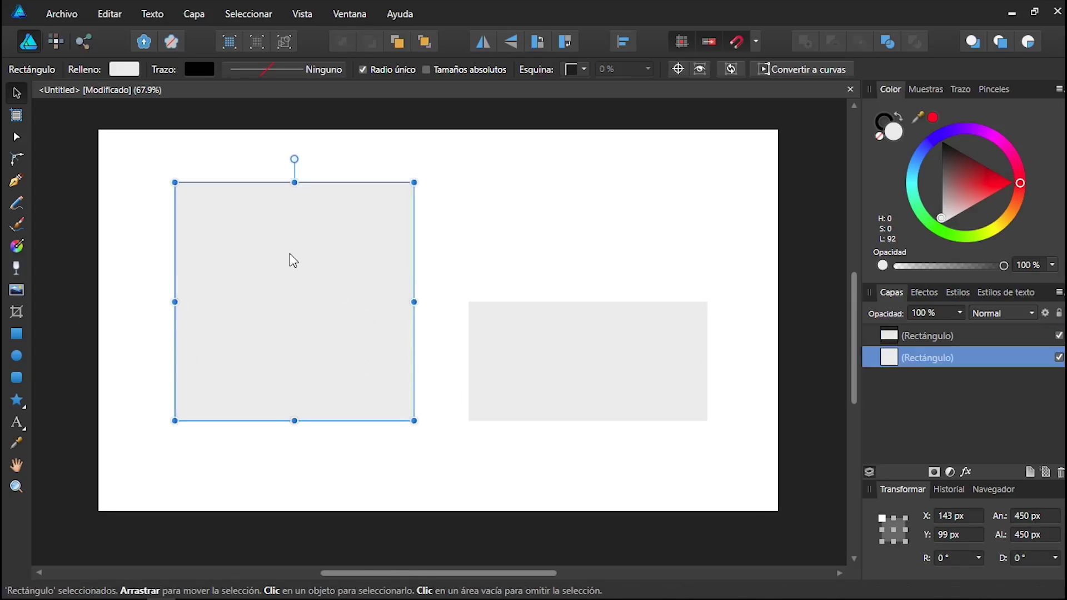
pyautogui.click(15, 311)
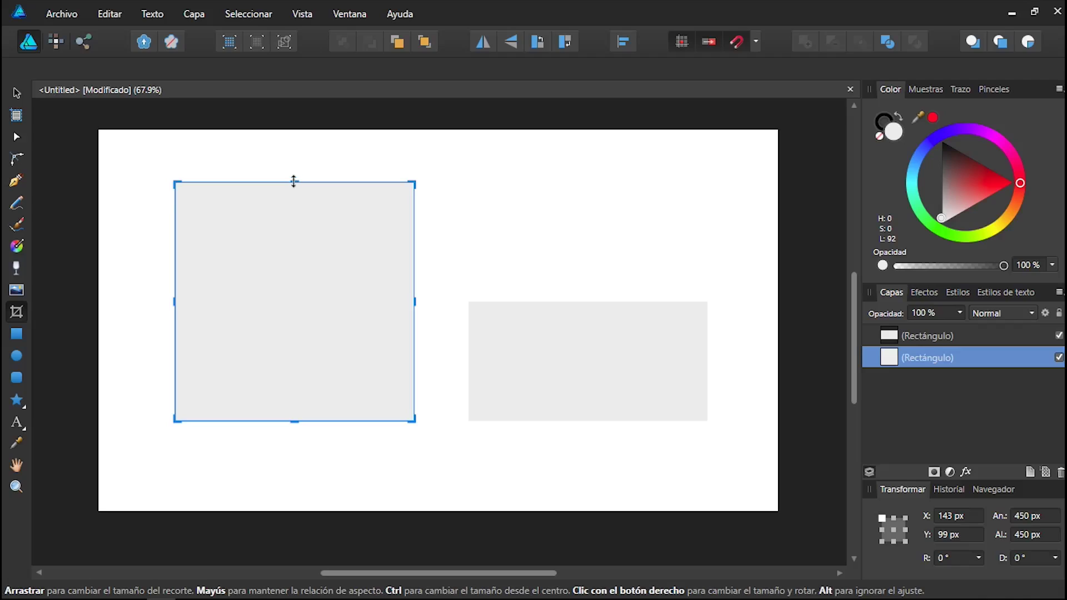
pyautogui.moveTo(293, 182); pyautogui.dragTo(275, 301)
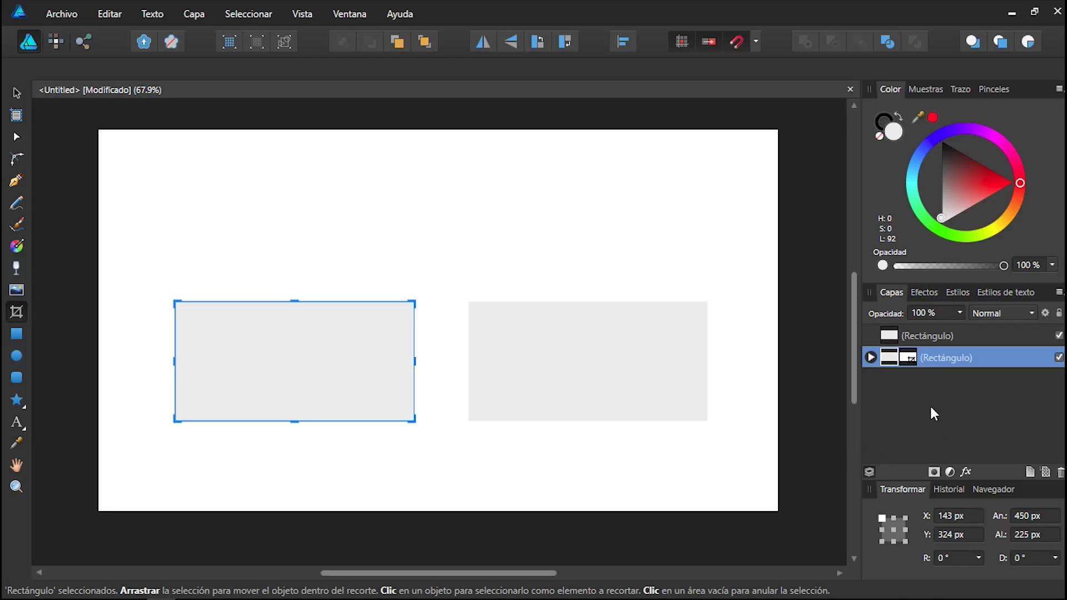
pyautogui.click(871, 357)
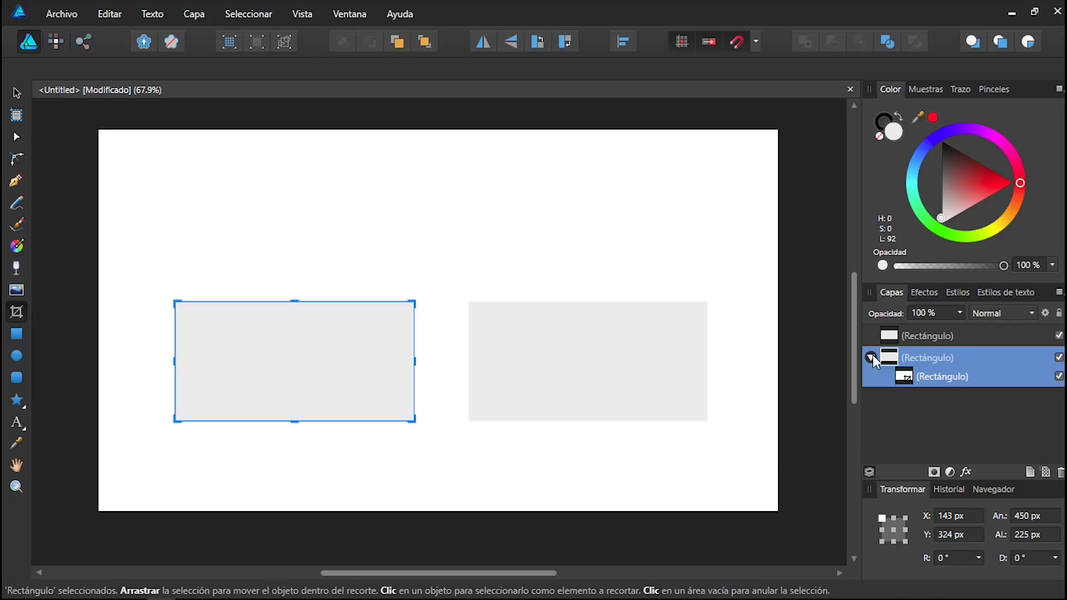
pyautogui.click(871, 357)
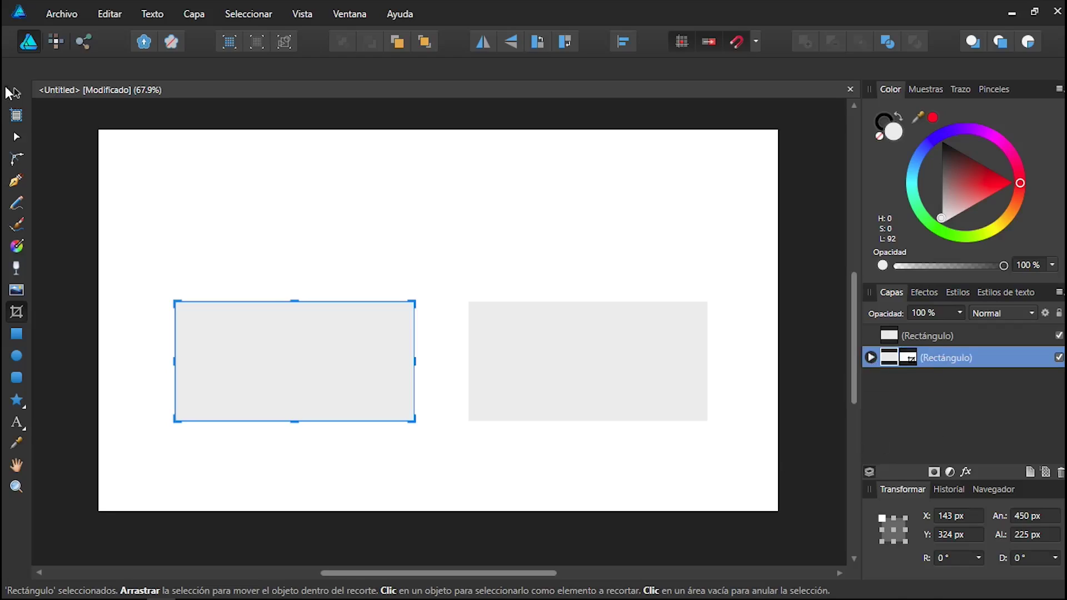
pyautogui.click(15, 93)
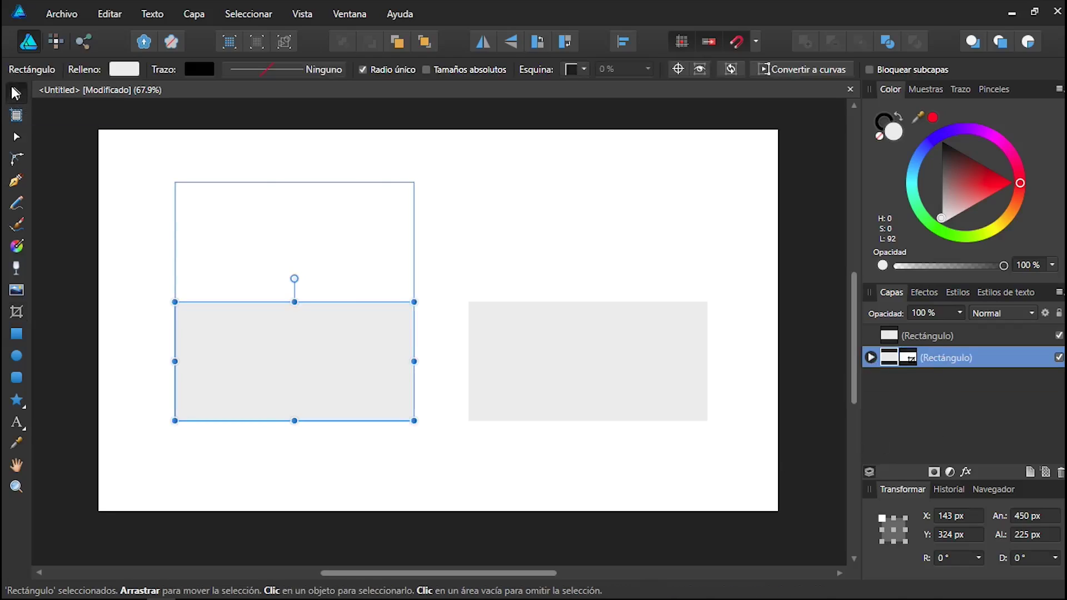
pyautogui.click(592, 340)
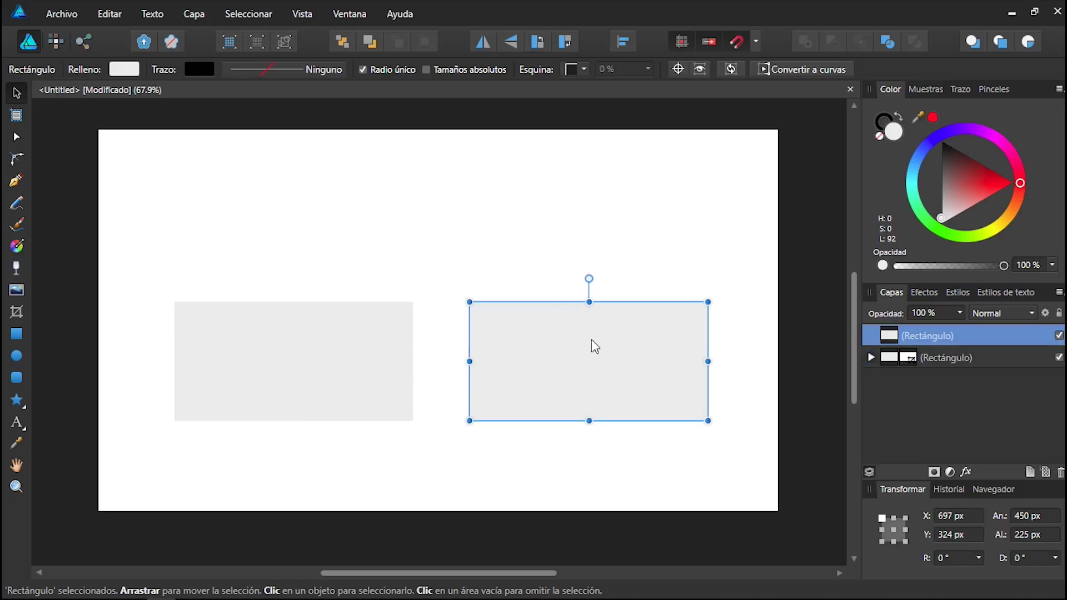
pyautogui.click(352, 356)
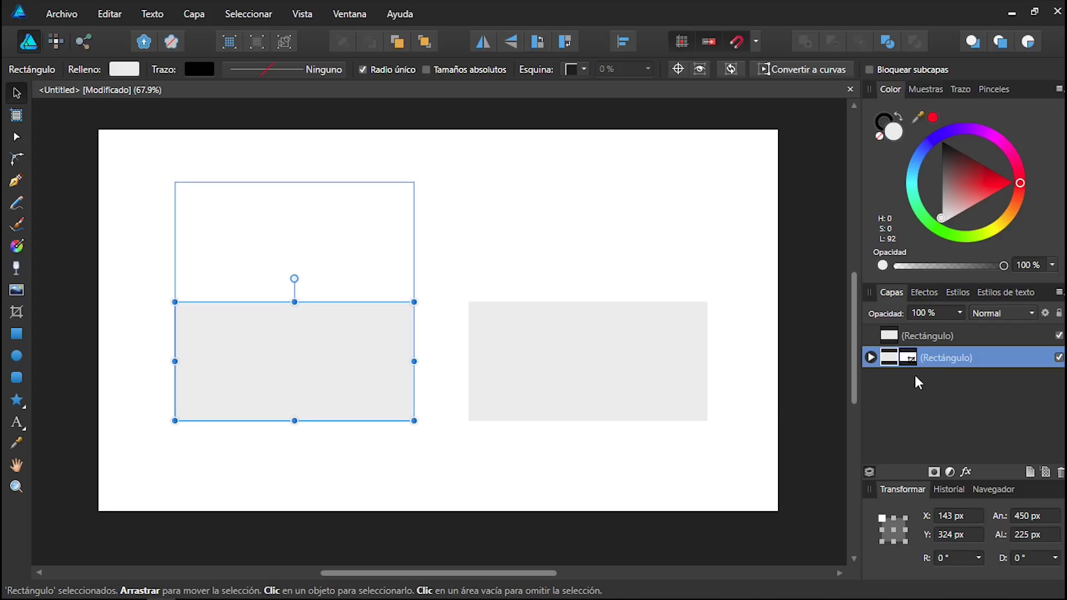
pyautogui.click(911, 358)
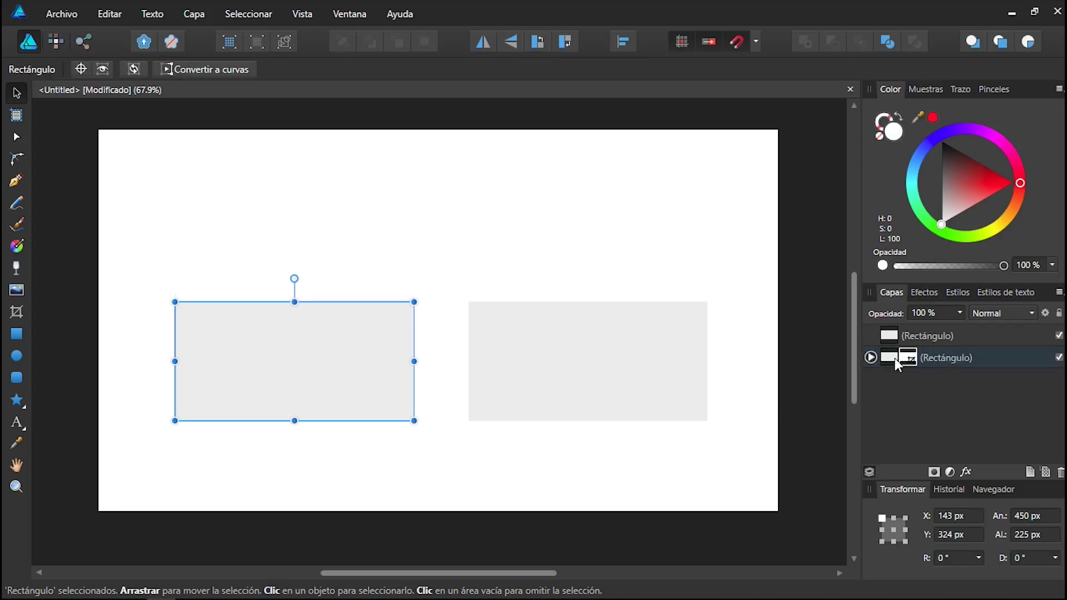
# Undo the earlier crop and vector-crop the left square to its lower half, 450 × 225 px
pyautogui.hotkey('ctrl', 'z')
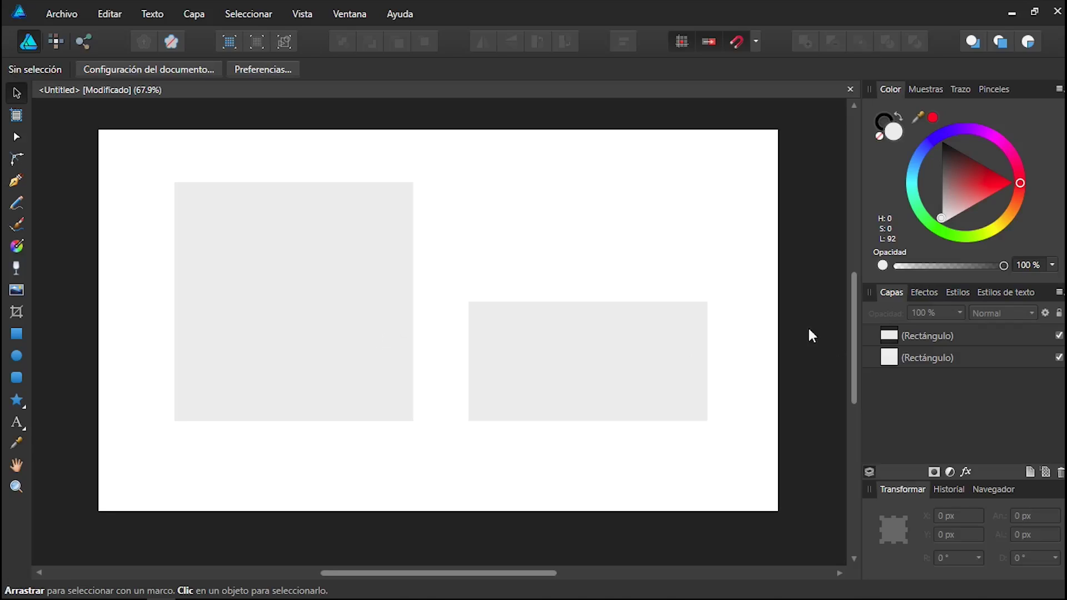
pyautogui.click(340, 238)
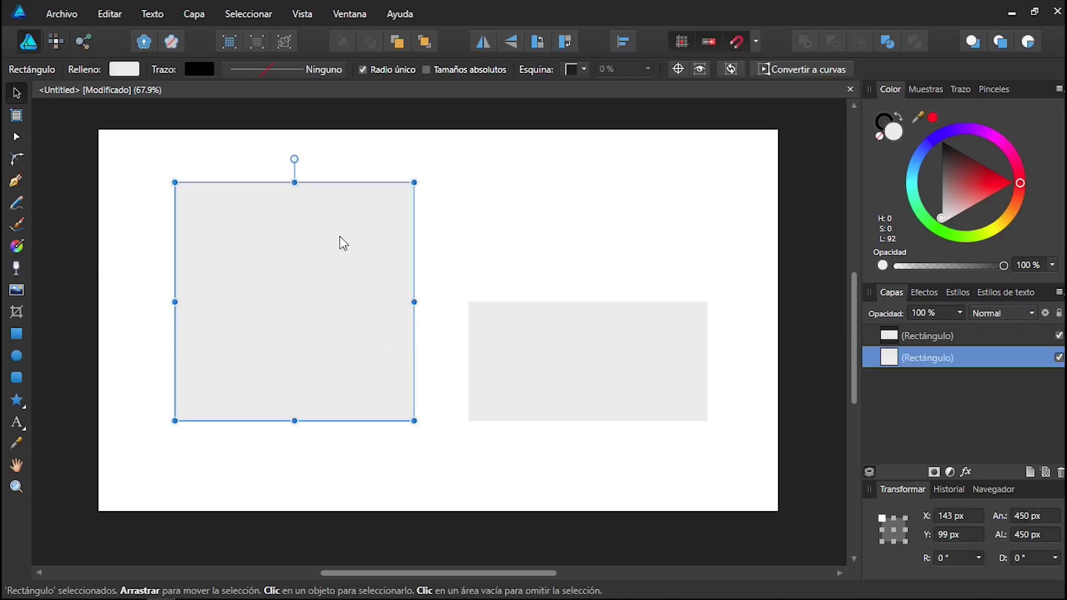
pyautogui.click(17, 311)
pyautogui.moveTo(295, 182); pyautogui.dragTo(295, 302)
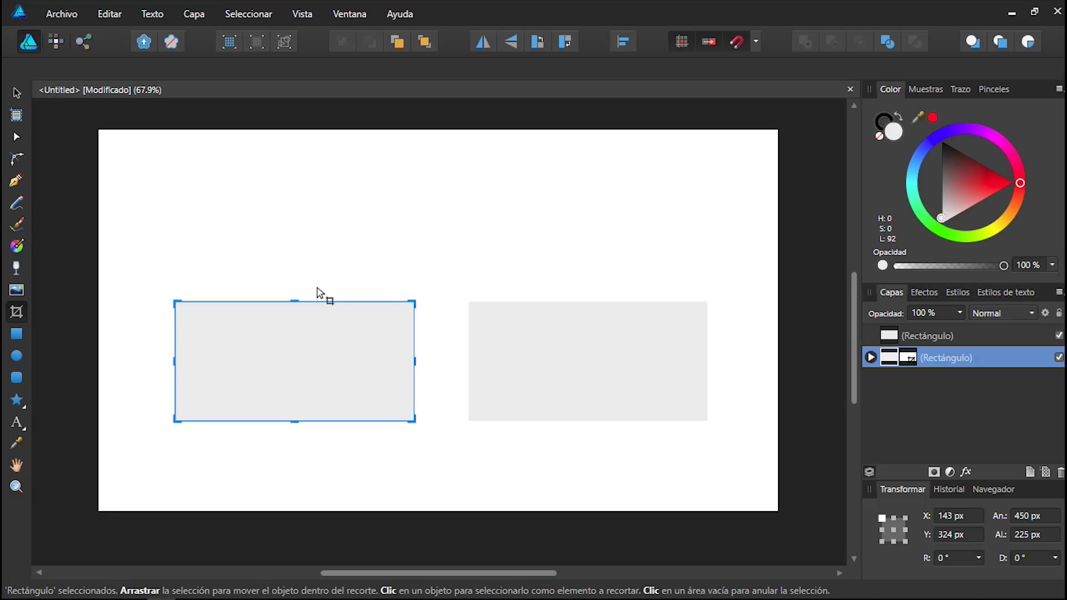
pyautogui.click(16, 91)
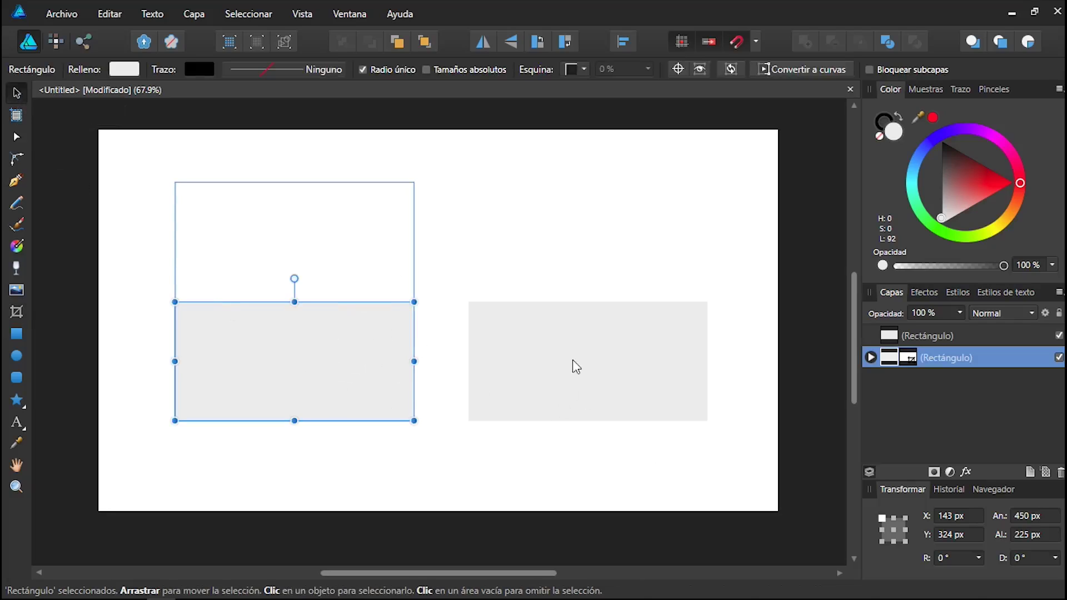
# Overlap the right rectangle onto the left one, try an Add boolean merge, then undo it
pyautogui.moveTo(574, 383); pyautogui.dragTo(425, 406)
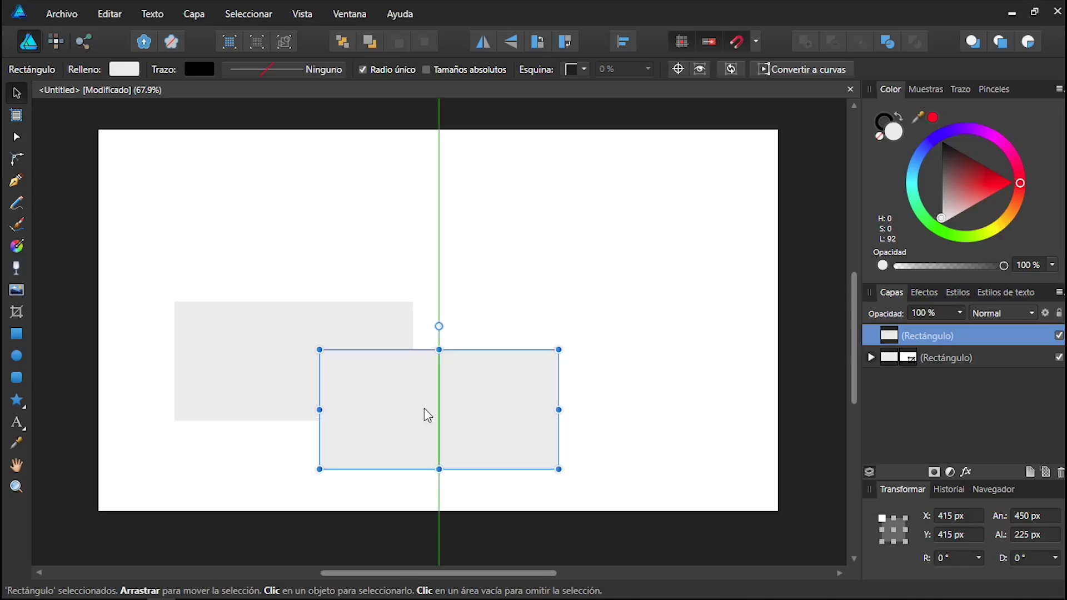
pyautogui.moveTo(124, 202); pyautogui.dragTo(705, 479)
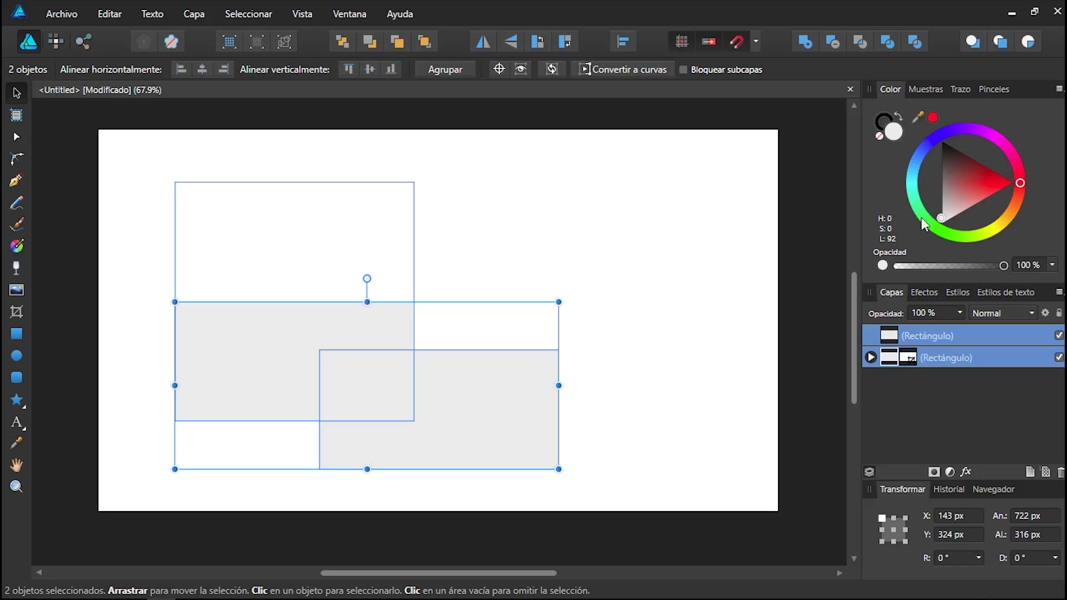
pyautogui.click(806, 46)
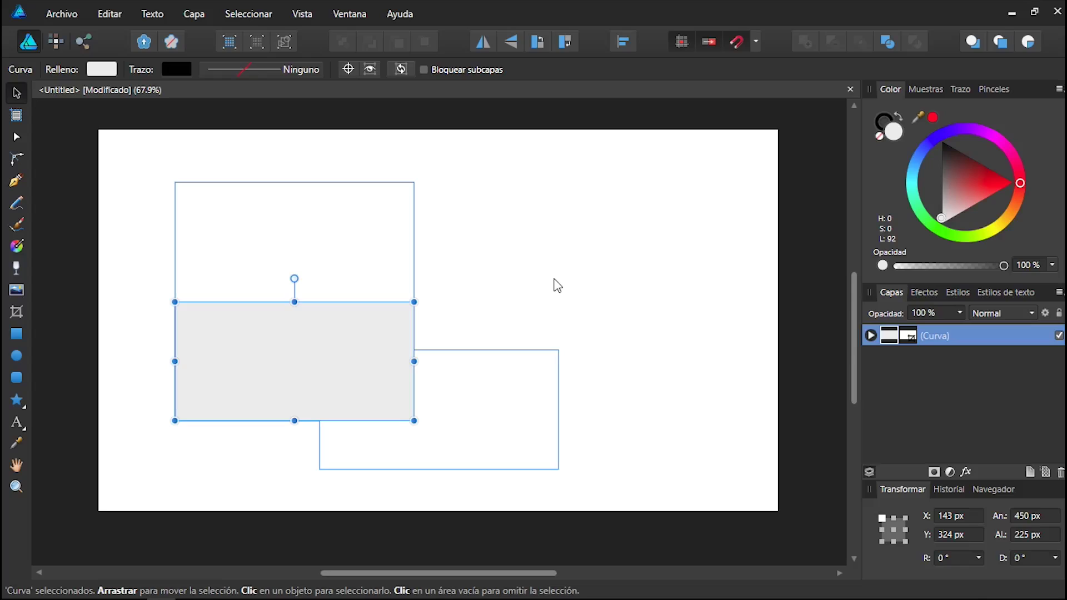
pyautogui.hotkey('ctrl', 'z')
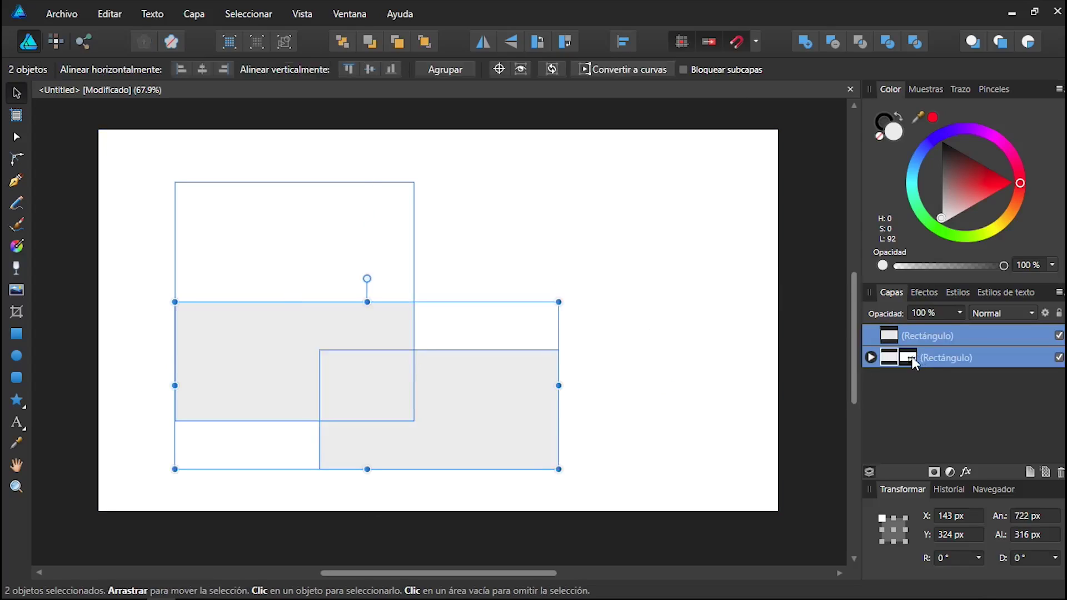
# Restore the left square's full height, merge both shapes with Add, and delete the result
pyautogui.click(911, 357)
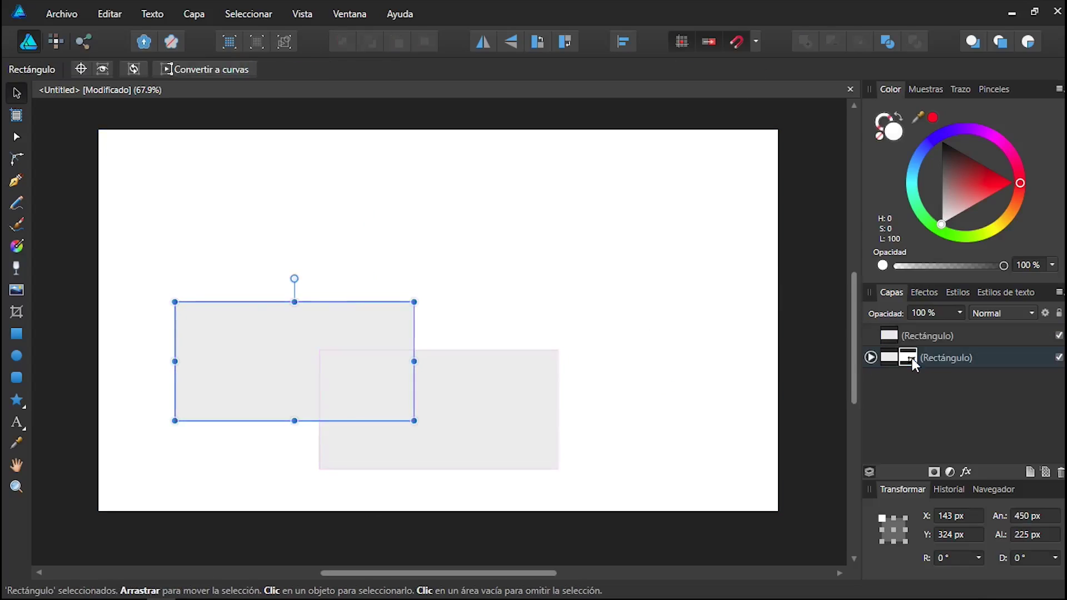
pyautogui.hotkey('ctrl', 'z')
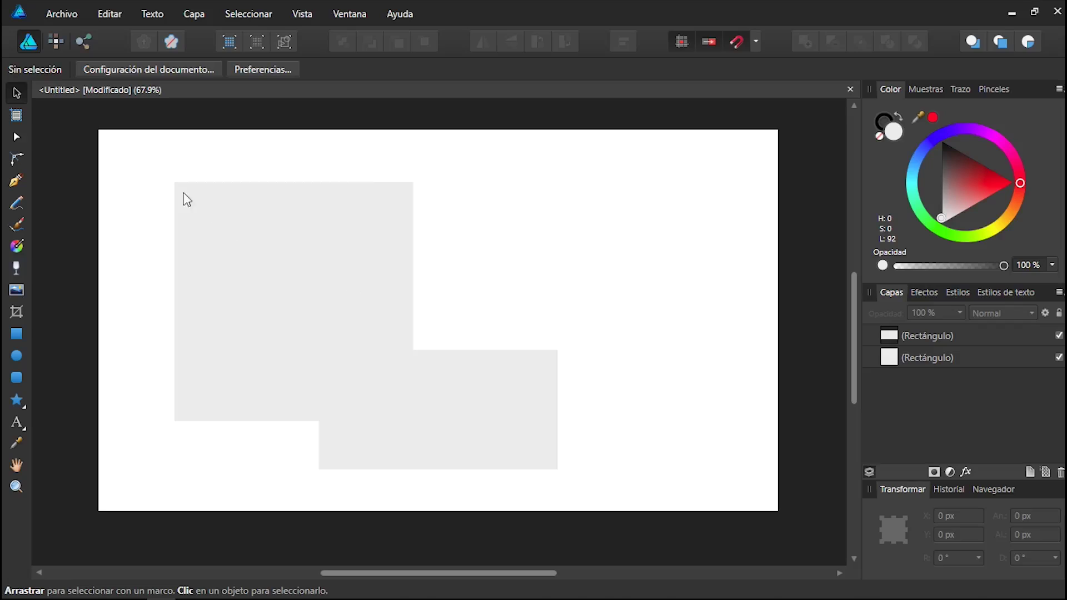
pyautogui.moveTo(138, 145); pyautogui.dragTo(643, 509)
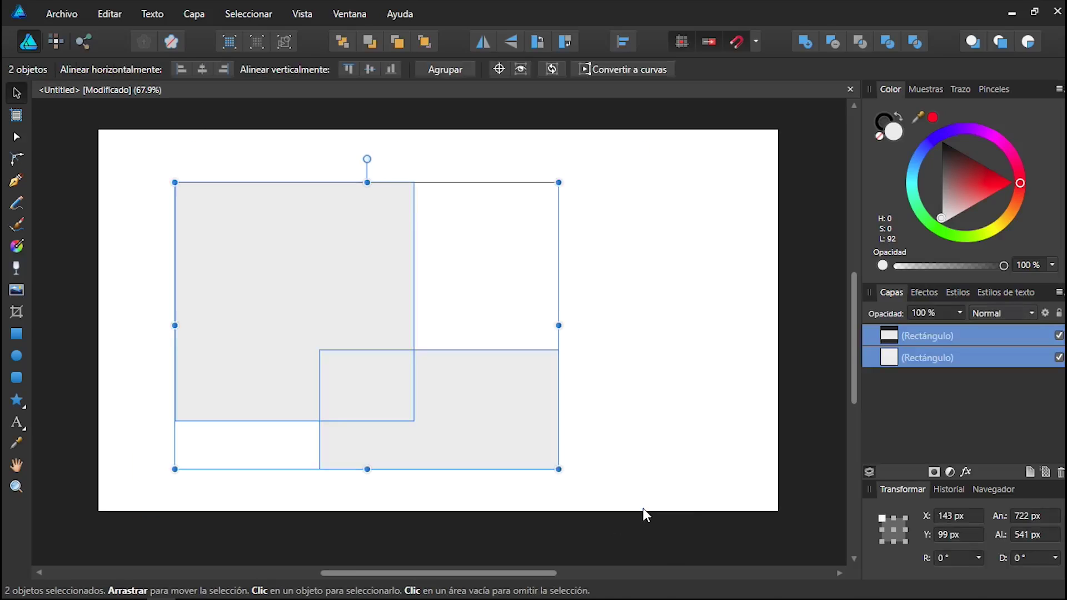
pyautogui.click(805, 41)
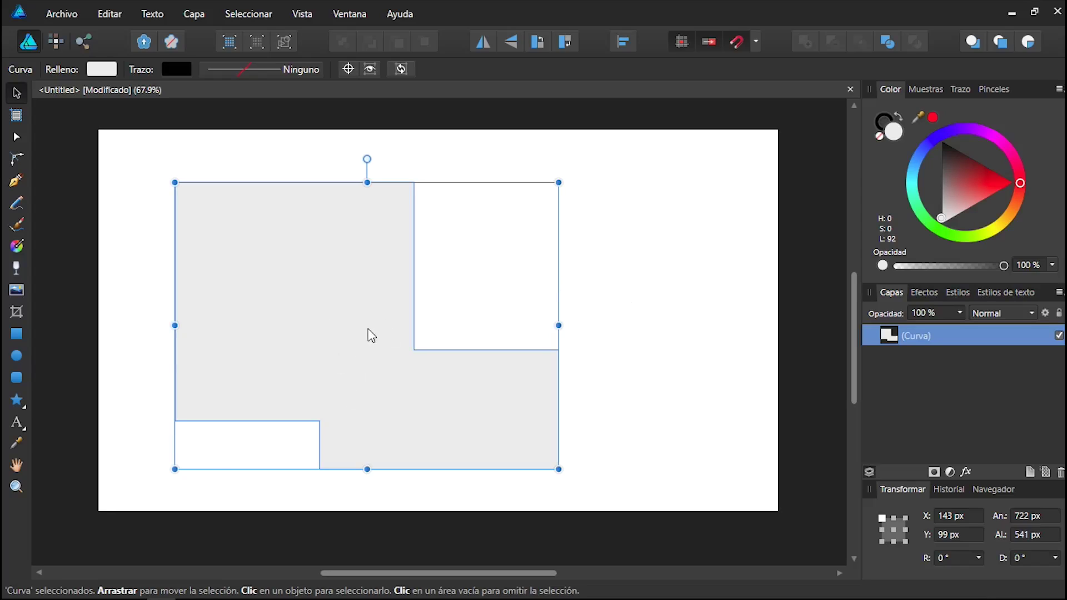
pyautogui.press('Delete')
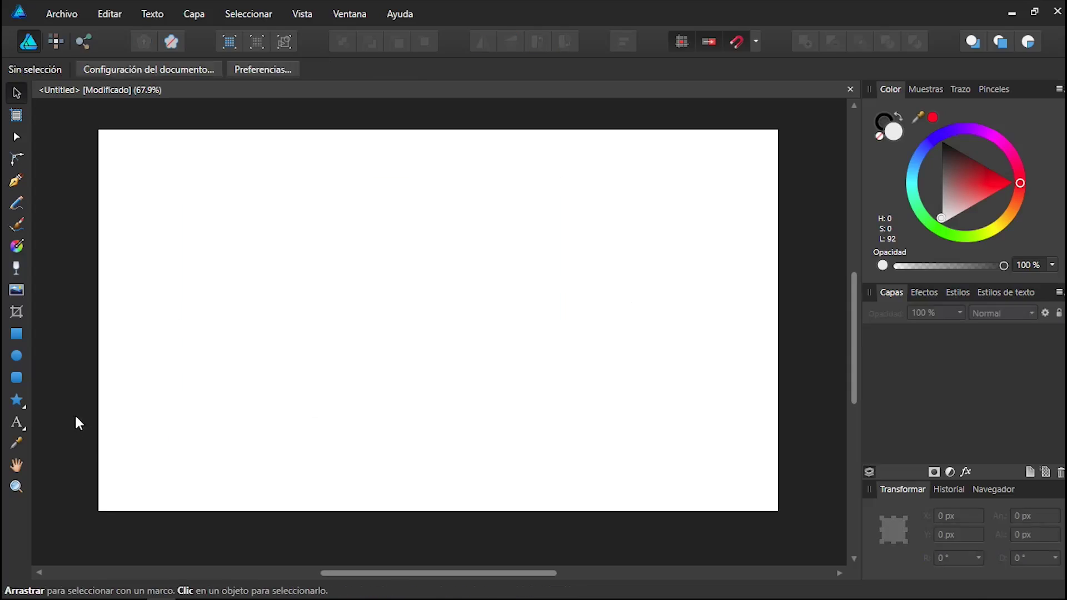
# Draw an ellipse near the page middle and a tall narrow rectangle to its left
pyautogui.click(17, 356)
pyautogui.click(17, 335)
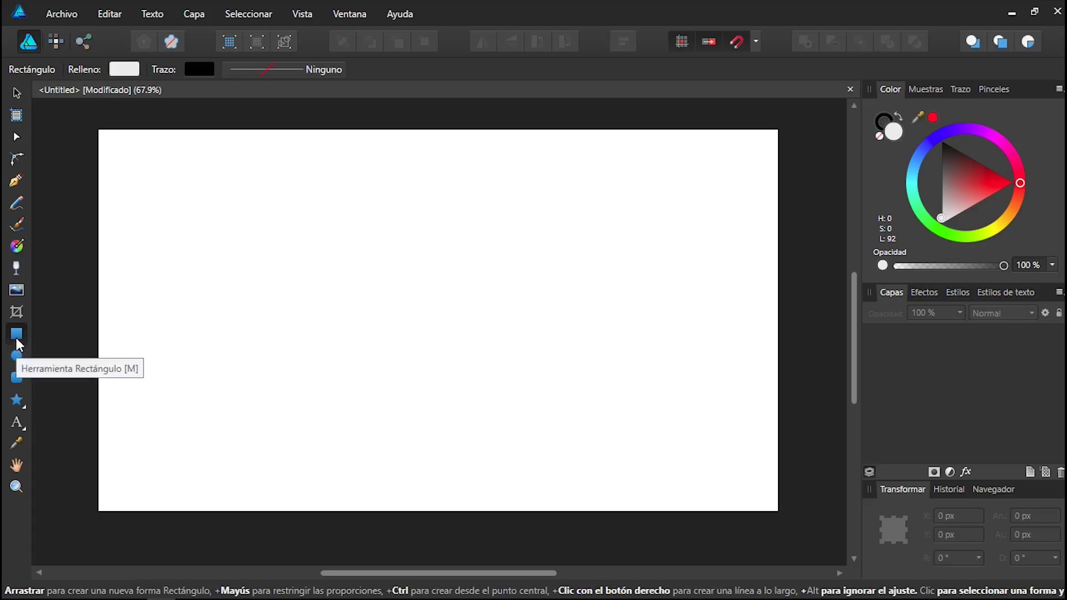
pyautogui.click(16, 355)
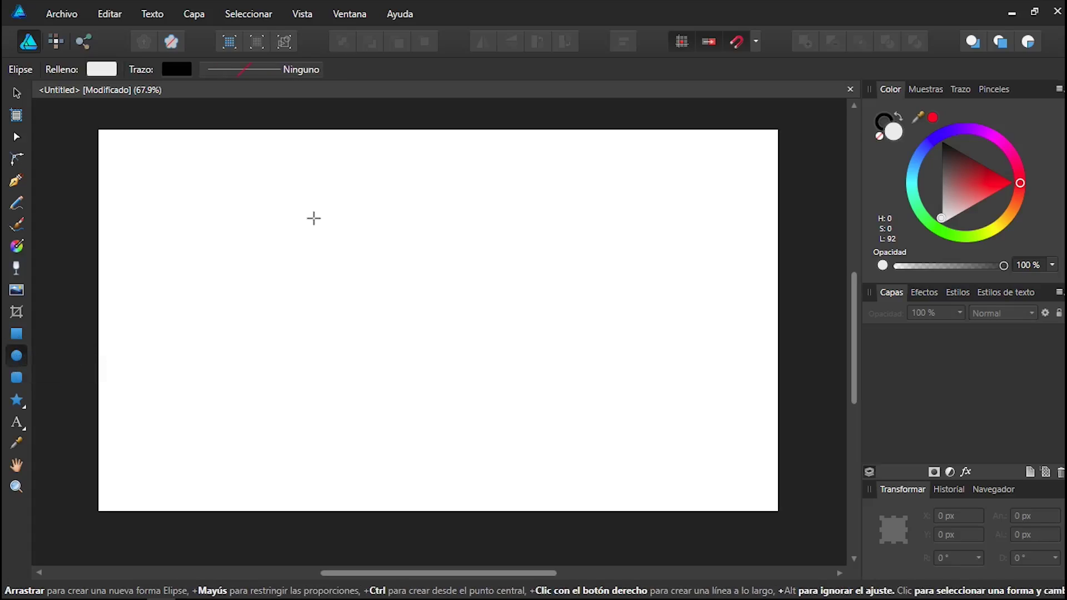
pyautogui.moveTo(314, 218); pyautogui.dragTo(555, 369)
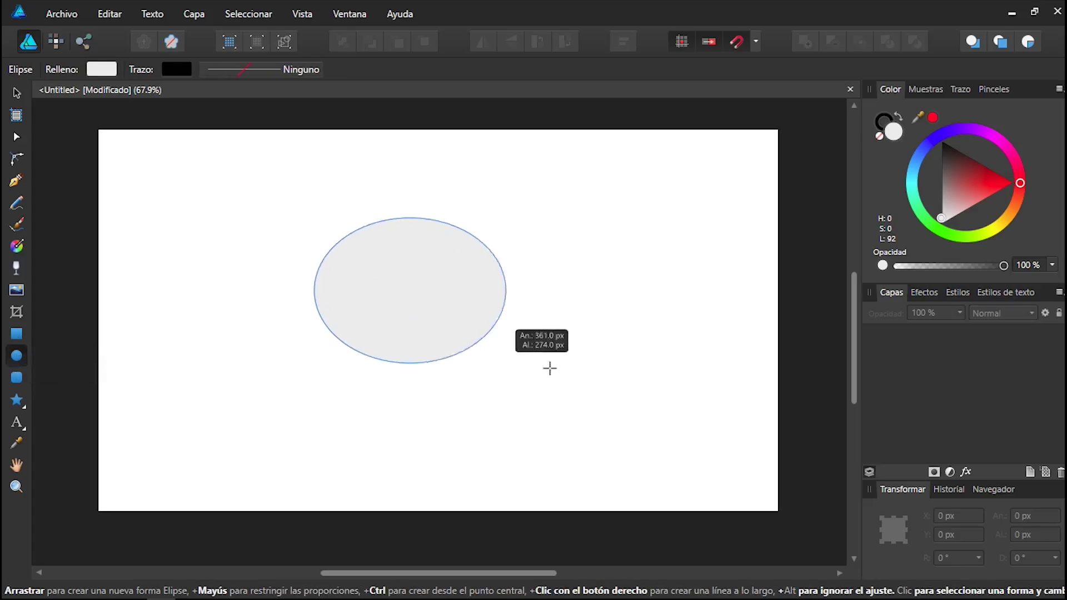
pyautogui.click(16, 333)
pyautogui.moveTo(215, 207); pyautogui.dragTo(281, 380)
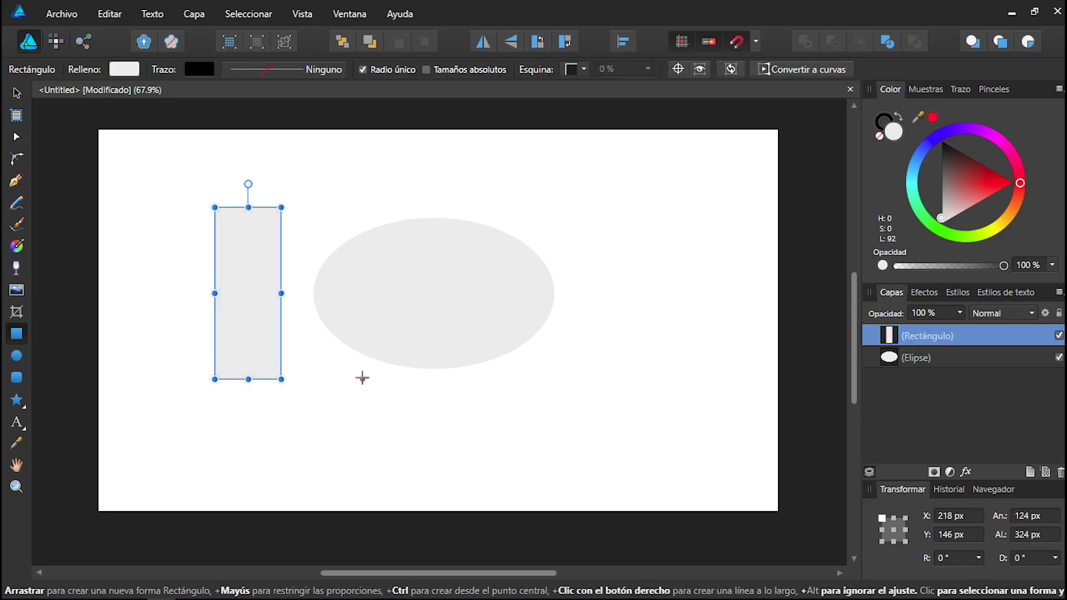
# Draw a rounded rectangle right of the ellipse and adjust its corner rounding
pyautogui.click(17, 381)
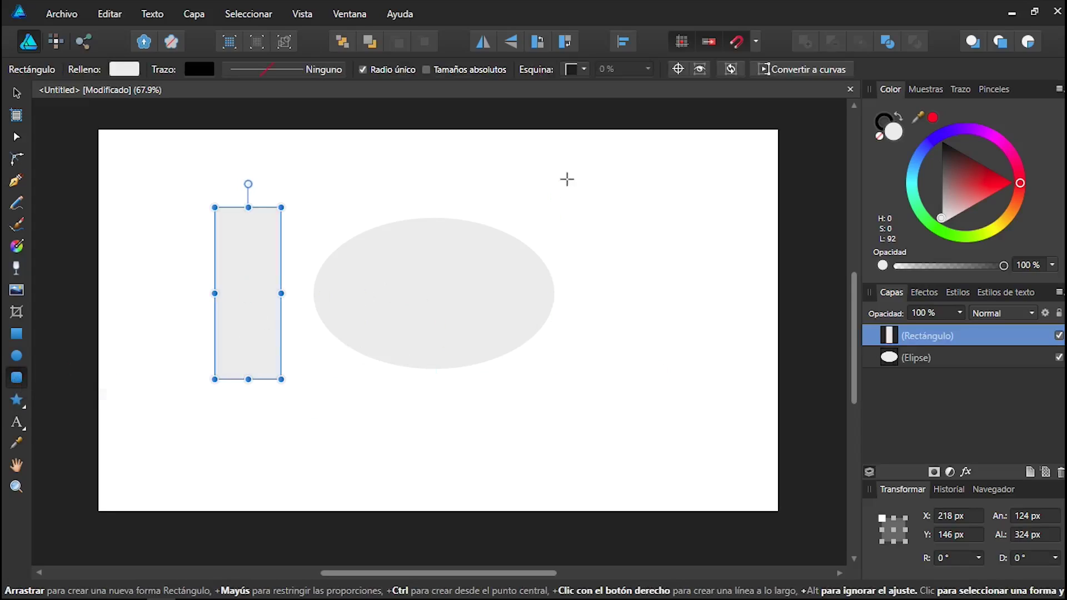
pyautogui.moveTo(571, 182); pyautogui.dragTo(747, 367)
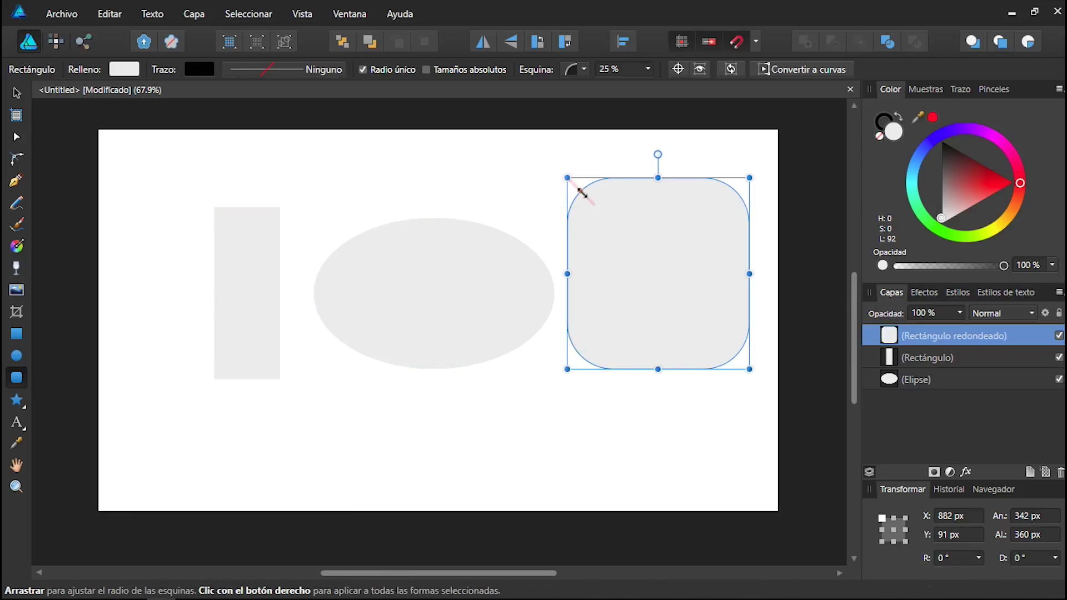
pyautogui.moveTo(580, 192)
pyautogui.mouseDown()
pyautogui.moveTo(604, 214)
pyautogui.moveTo(564, 176)
pyautogui.moveTo(595, 205)
pyautogui.moveTo(574, 183)
pyautogui.moveTo(581, 198)
pyautogui.mouseUp()
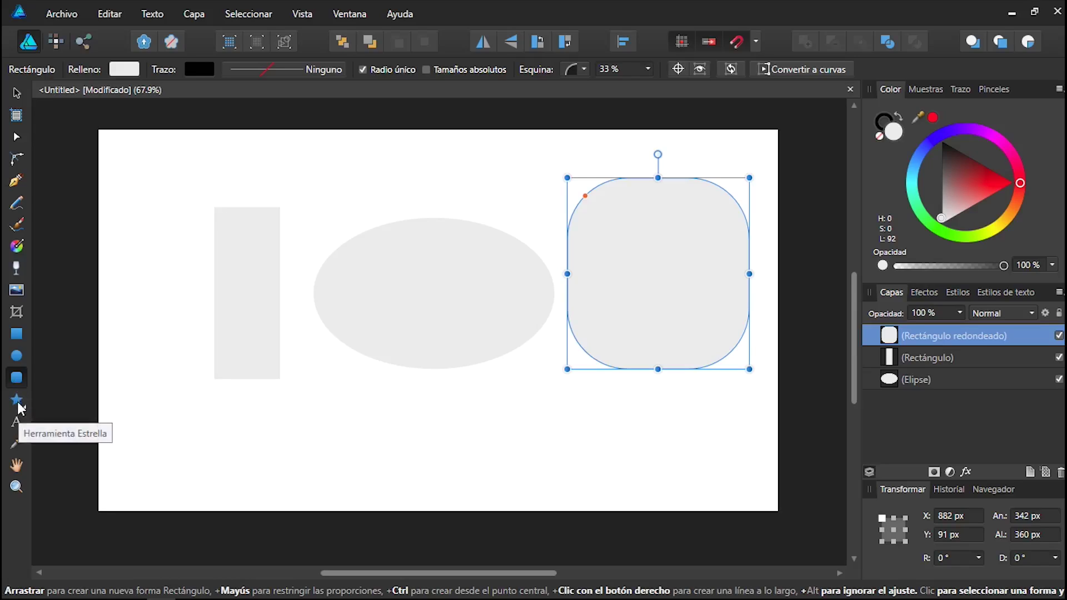
# Draw a five-point star below the ellipse
pyautogui.click(19, 407)
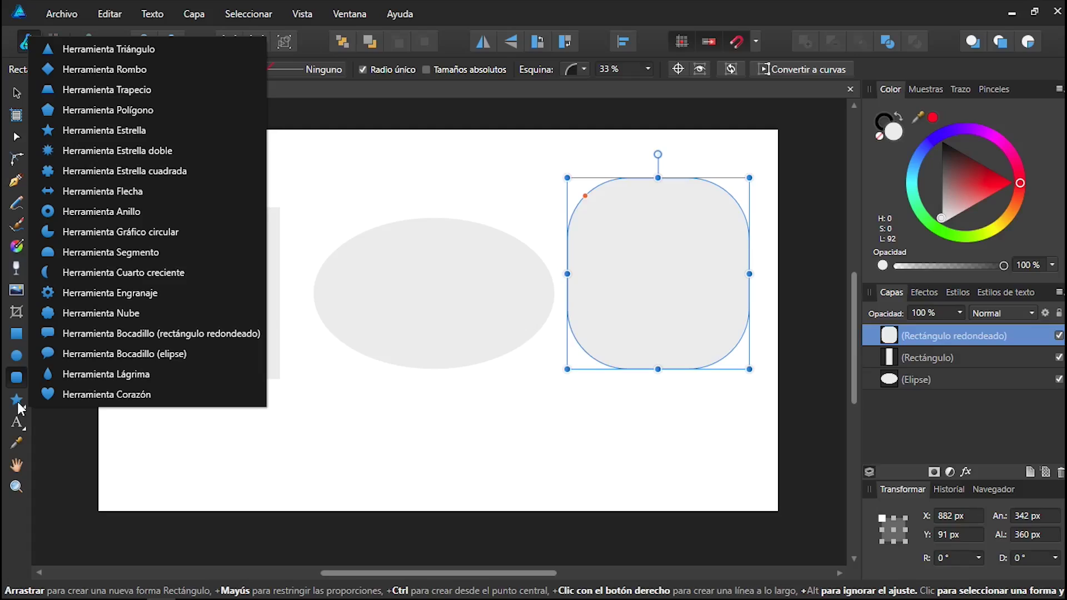
pyautogui.click(18, 404)
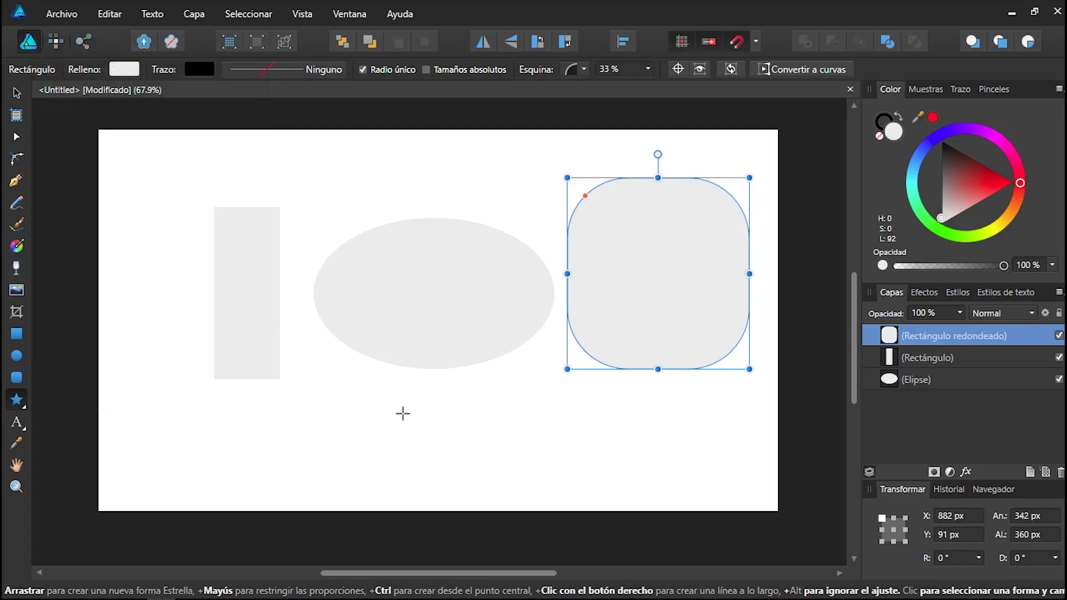
pyautogui.moveTo(323, 385); pyautogui.dragTo(447, 476)
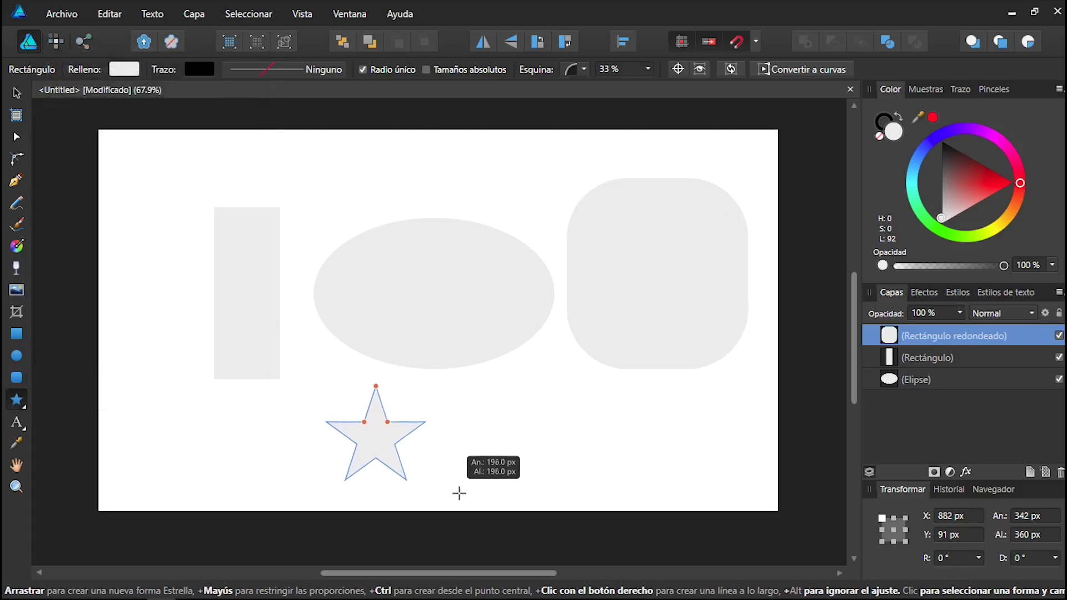
pyautogui.moveTo(448, 476); pyautogui.dragTo(461, 494)
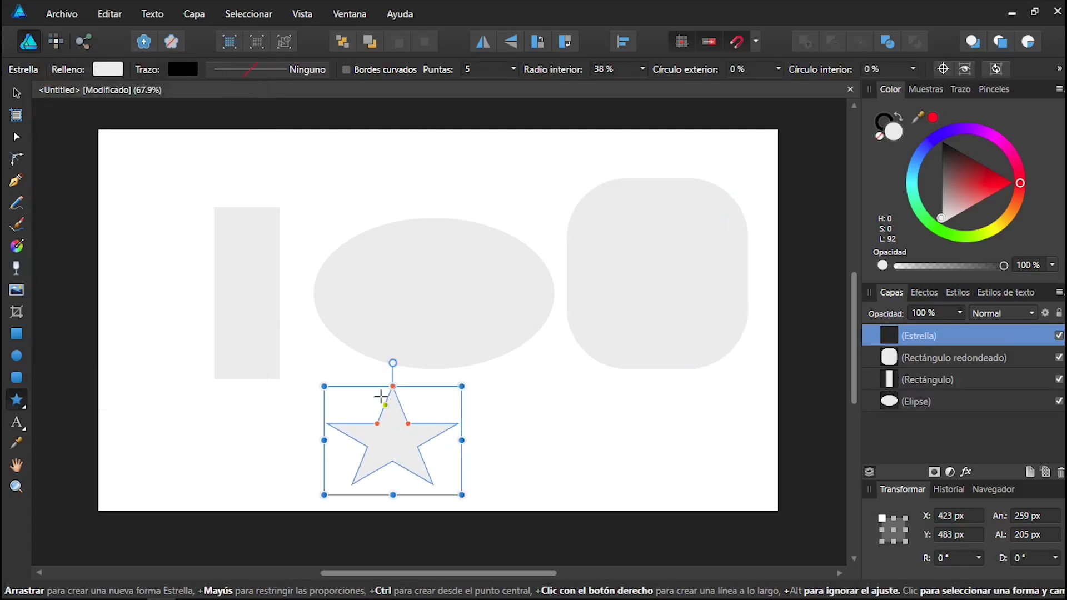
pyautogui.click(17, 93)
pyautogui.click(242, 269)
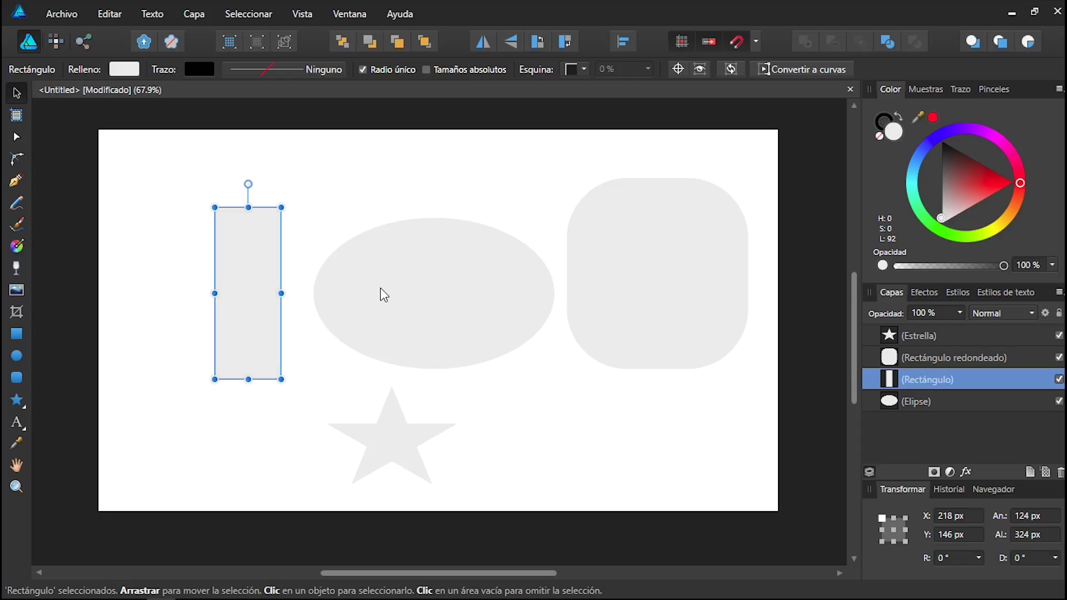
# Delete the ellipse and both rectangles, then enlarge the star and move it toward the page centre
pyautogui.click(413, 291)
pyautogui.keyDown('shift'); pyautogui.click(642, 280); pyautogui.keyUp('shift')
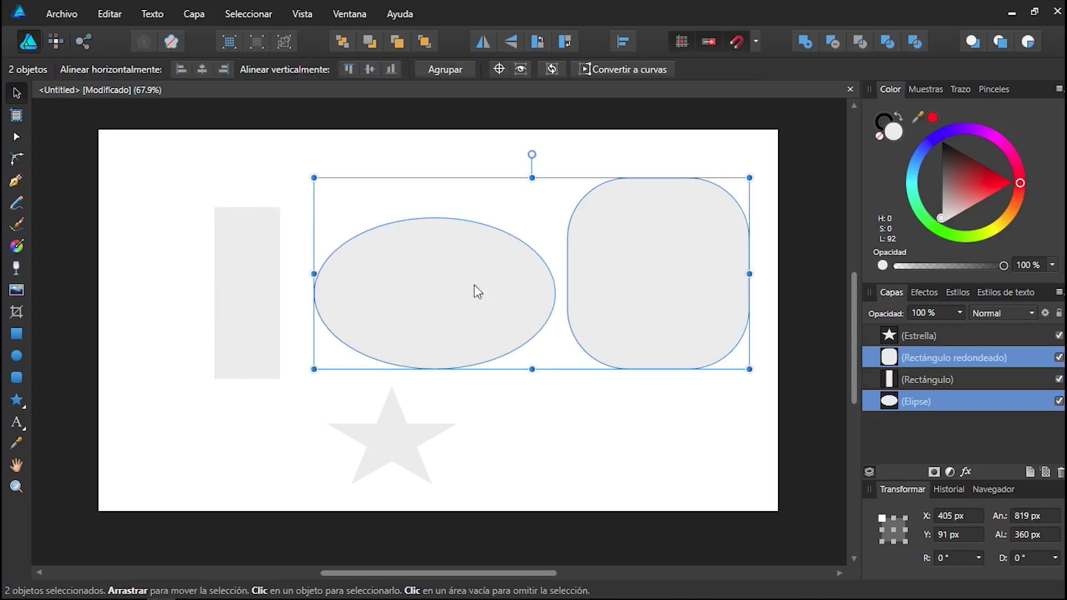
pyautogui.keyDown('shift'); pyautogui.click(261, 294); pyautogui.keyUp('shift')
pyautogui.press('Delete')
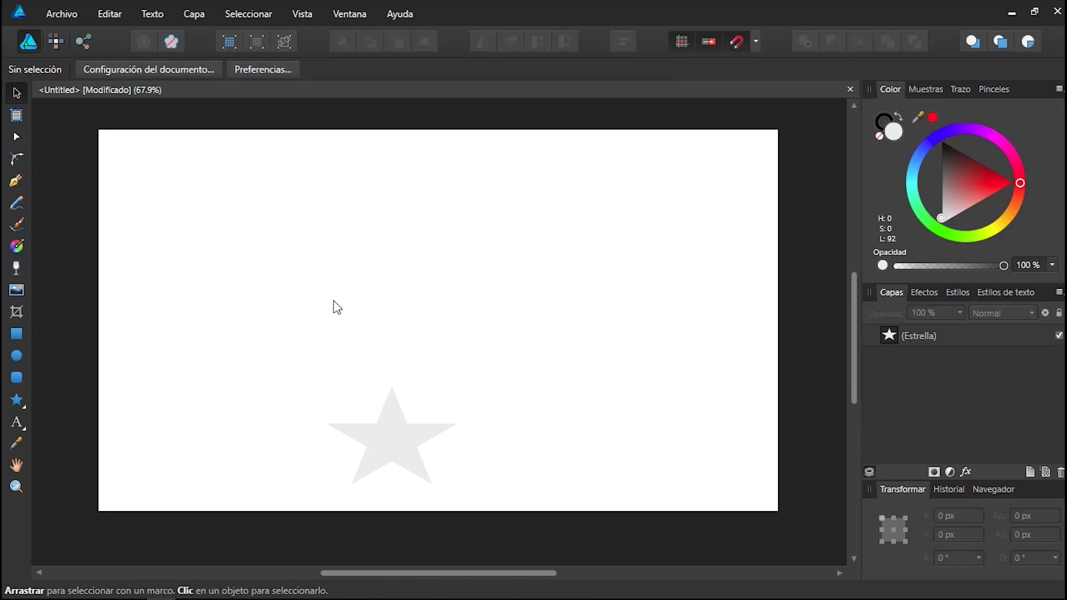
pyautogui.click(398, 443)
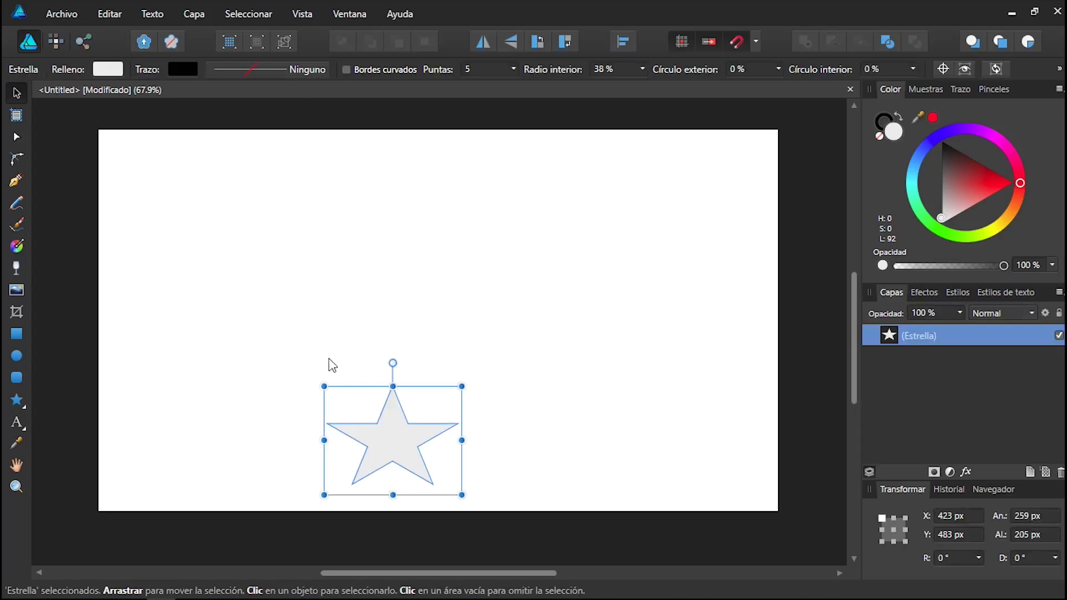
pyautogui.moveTo(322, 385); pyautogui.dragTo(145, 184)
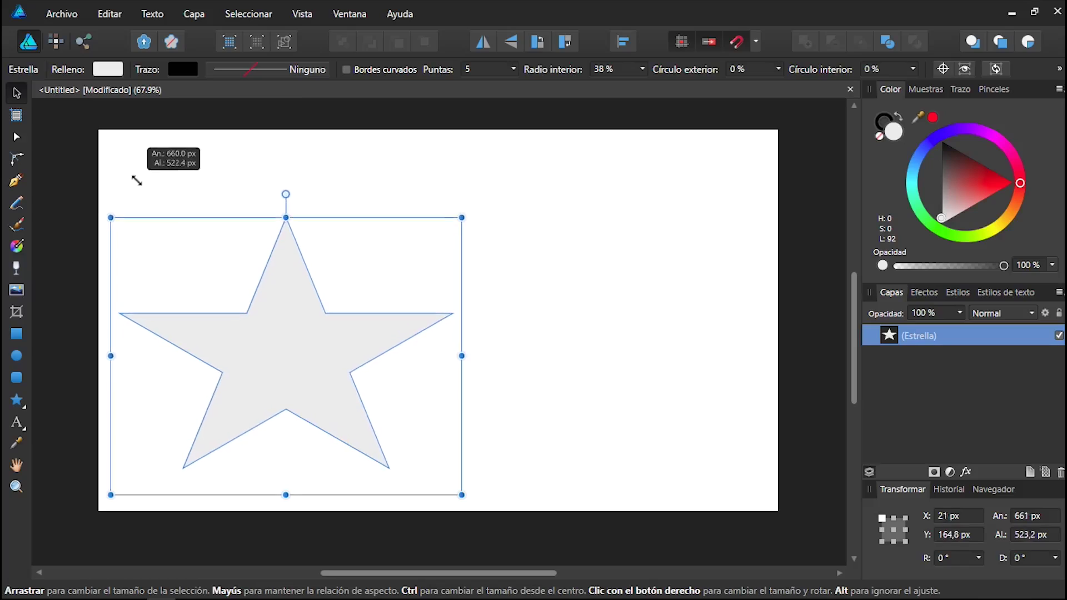
pyautogui.moveTo(145, 183); pyautogui.dragTo(139, 180)
pyautogui.moveTo(297, 337); pyautogui.dragTo(409, 315)
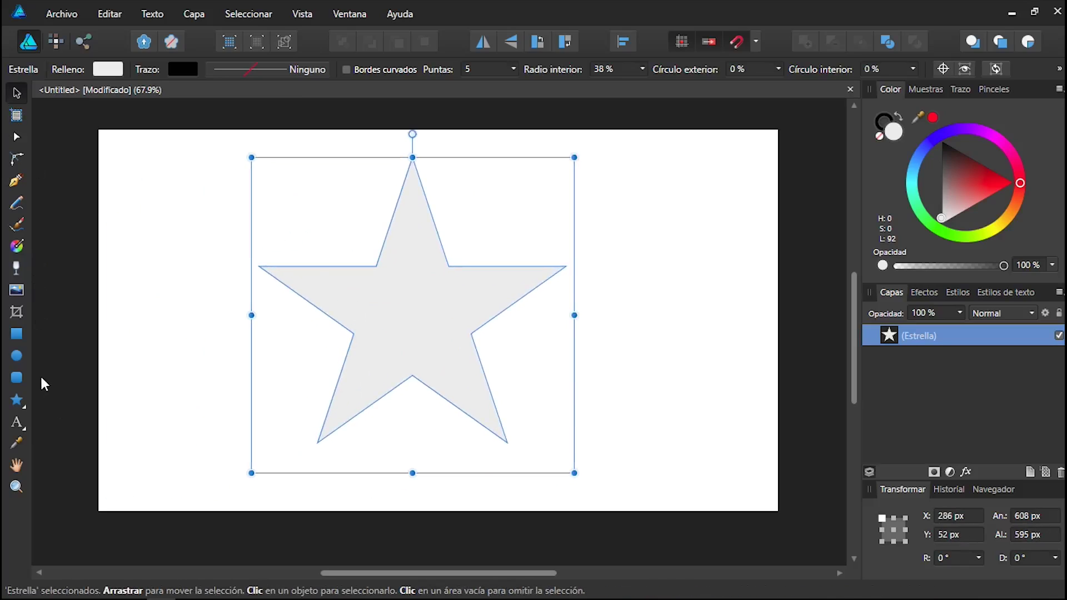
# Drag the star's handles to round its inner corners and outer points
pyautogui.click(18, 406)
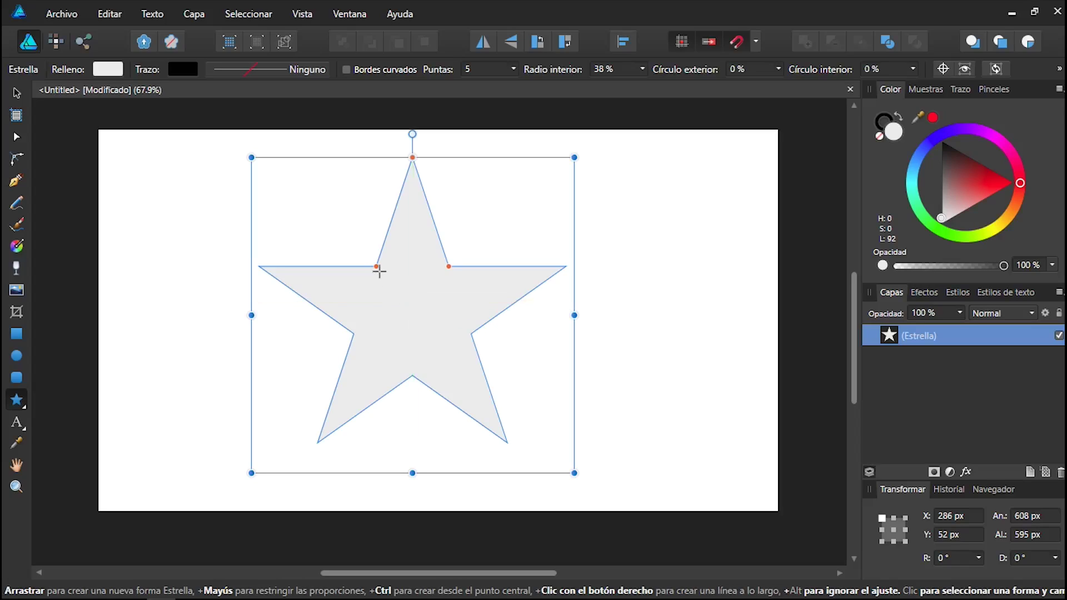
pyautogui.click(375, 267)
pyautogui.moveTo(375, 267)
pyautogui.mouseDown()
pyautogui.moveTo(353, 241)
pyautogui.moveTo(386, 279)
pyautogui.mouseUp()
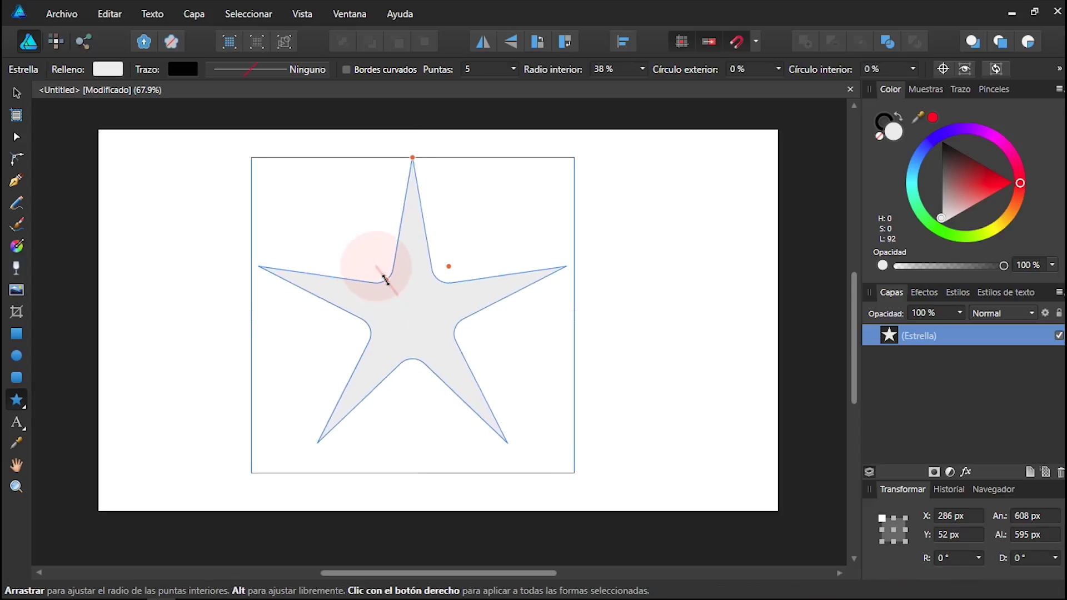
pyautogui.moveTo(448, 266)
pyautogui.mouseDown()
pyautogui.moveTo(479, 234)
pyautogui.moveTo(469, 226)
pyautogui.mouseUp()
pyautogui.moveTo(412, 158); pyautogui.dragTo(413, 171)
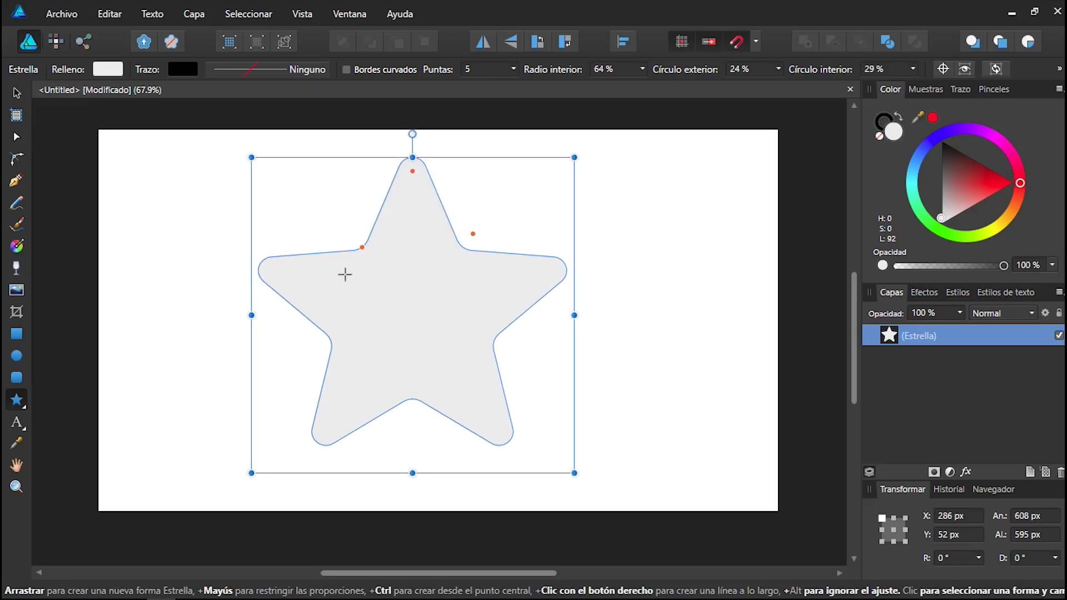
# Refine the rounding and deepen the notches into a flower: inner radius 32%, outer circle 86%
pyautogui.click(17, 399)
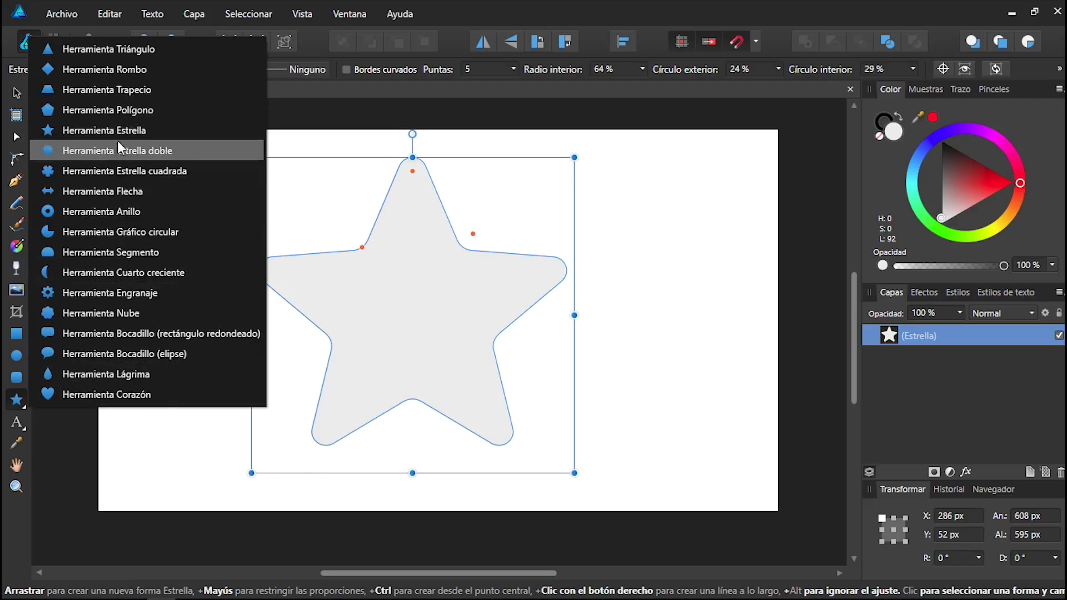
pyautogui.click(15, 407)
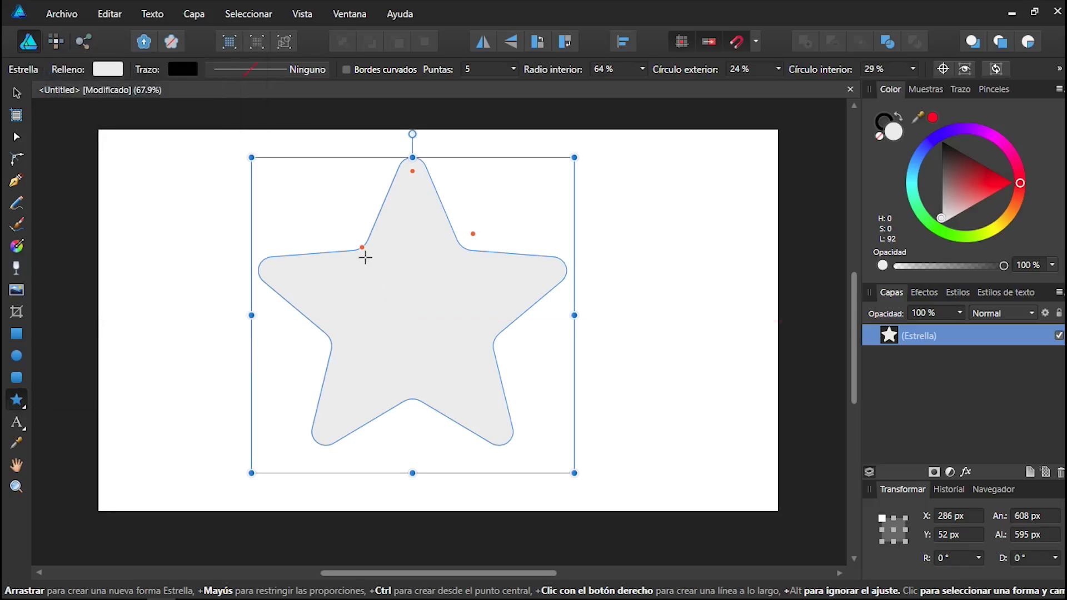
pyautogui.moveTo(362, 247); pyautogui.dragTo(370, 258)
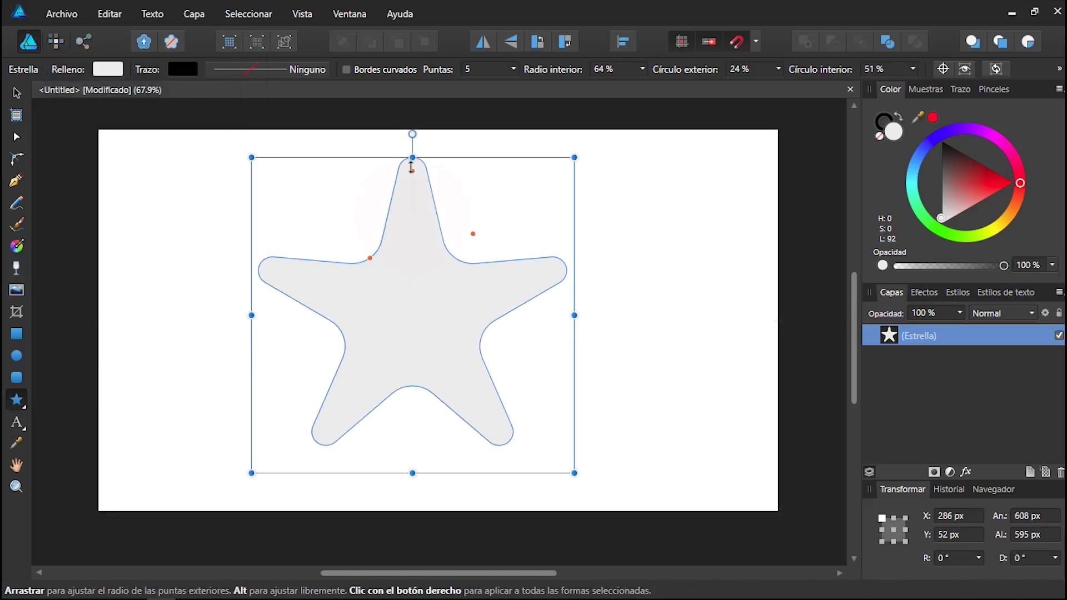
pyautogui.moveTo(412, 171); pyautogui.dragTo(412, 207)
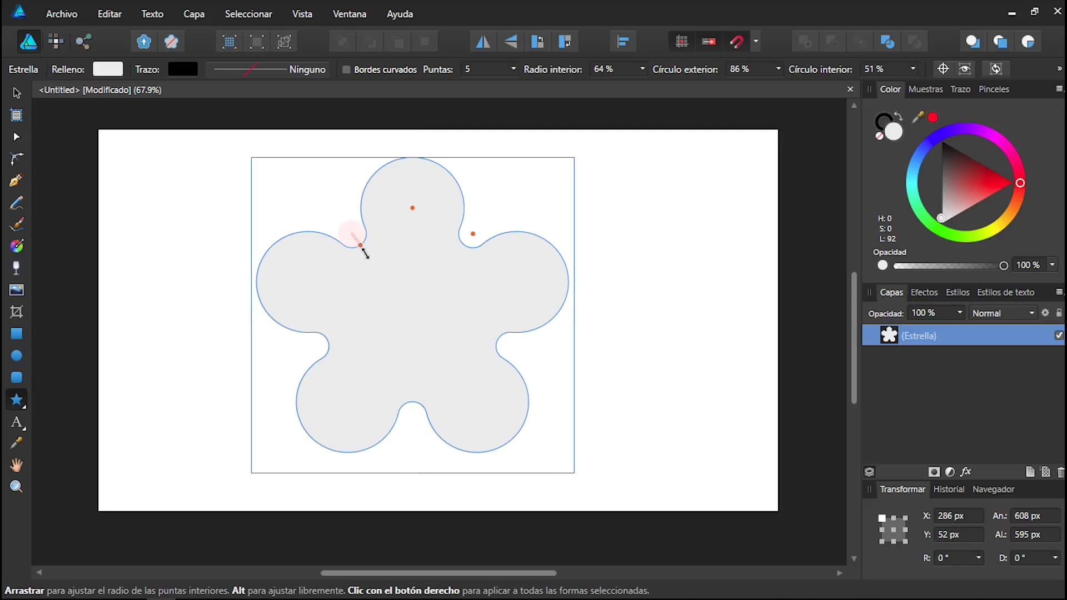
pyautogui.moveTo(362, 245); pyautogui.dragTo(360, 245)
pyautogui.moveTo(471, 232); pyautogui.dragTo(442, 274)
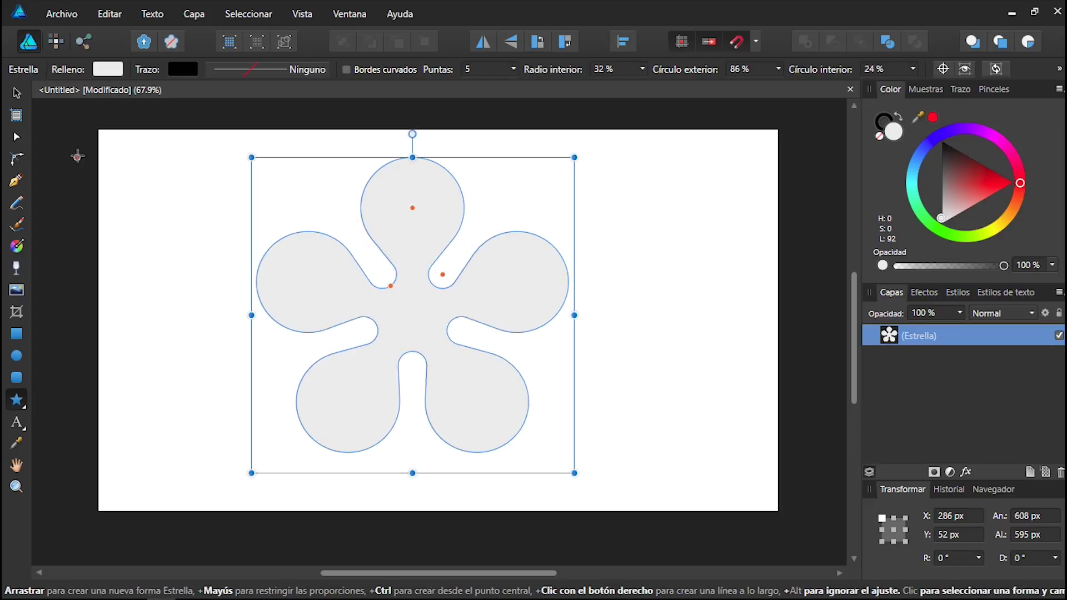
pyautogui.click(20, 97)
pyautogui.click(176, 236)
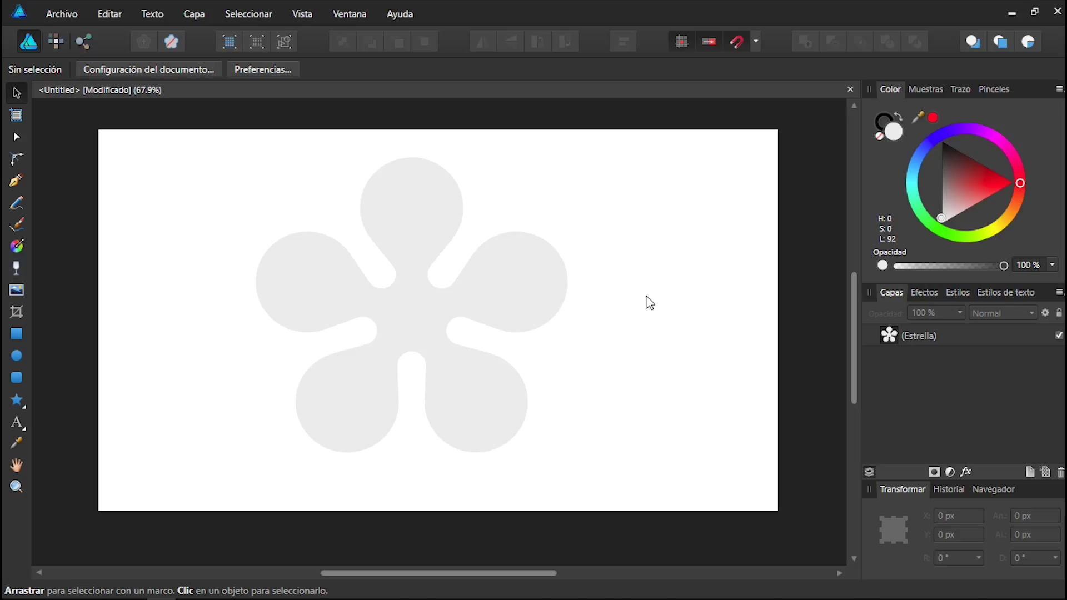
# Delete the flower and add artistic text 'Hola mundo' near the page's upper left
pyautogui.click(413, 295)
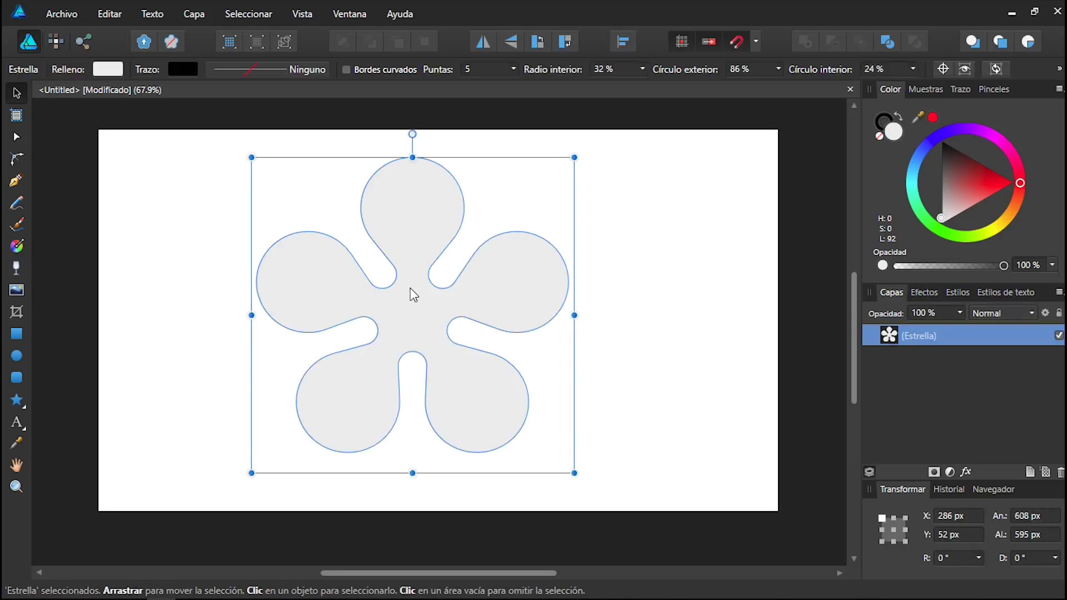
pyautogui.press('Delete')
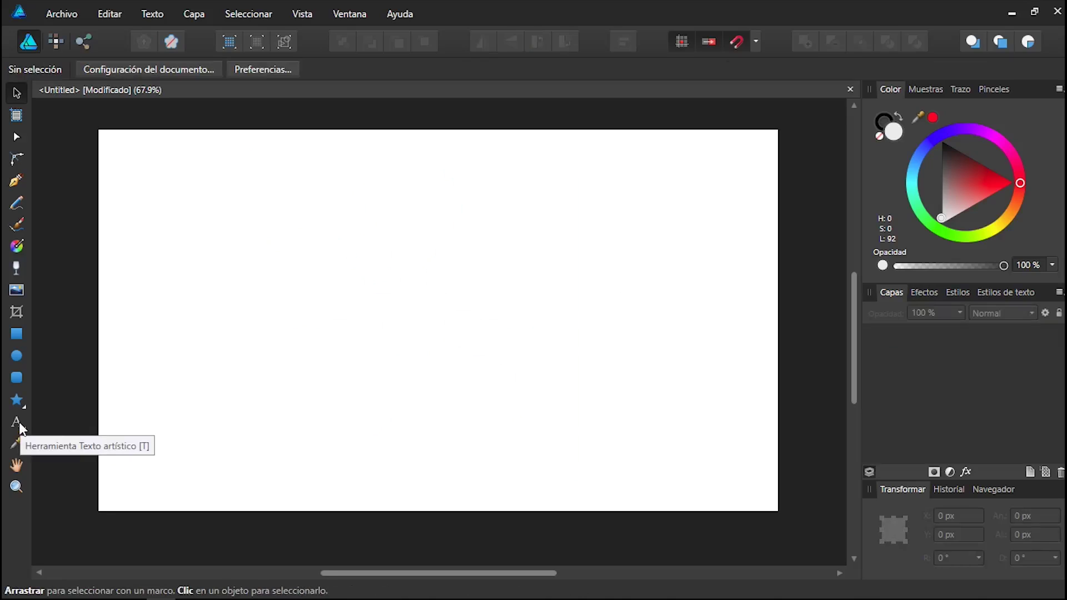
pyautogui.click(16, 422)
pyautogui.click(260, 197)
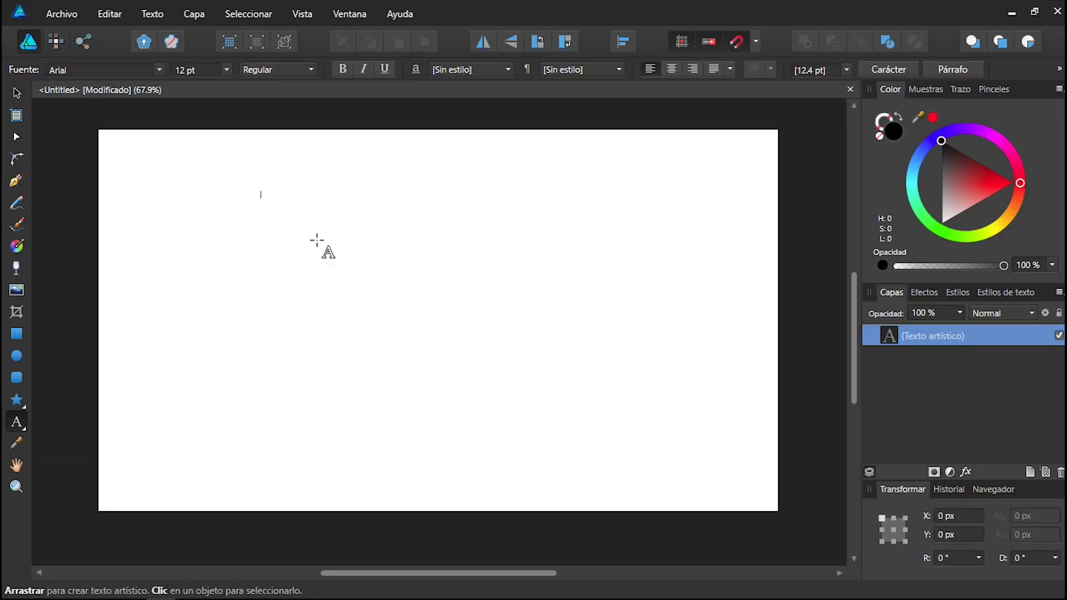
pyautogui.write('HO')
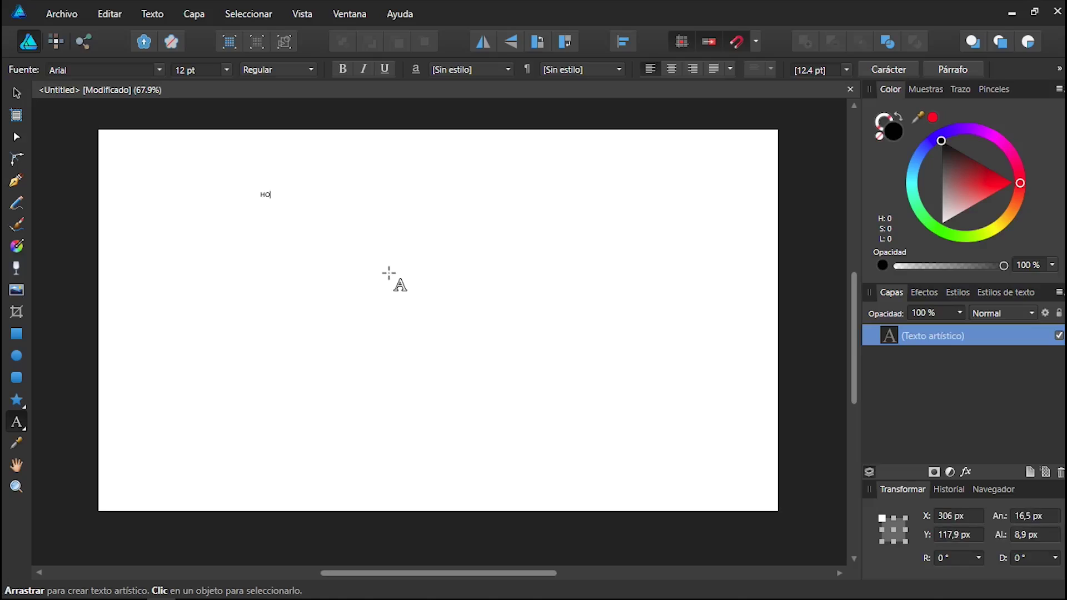
pyautogui.write('la')
pyautogui.press('BackSpace')
pyautogui.press('BackSpace')
pyautogui.press('BackSpace')
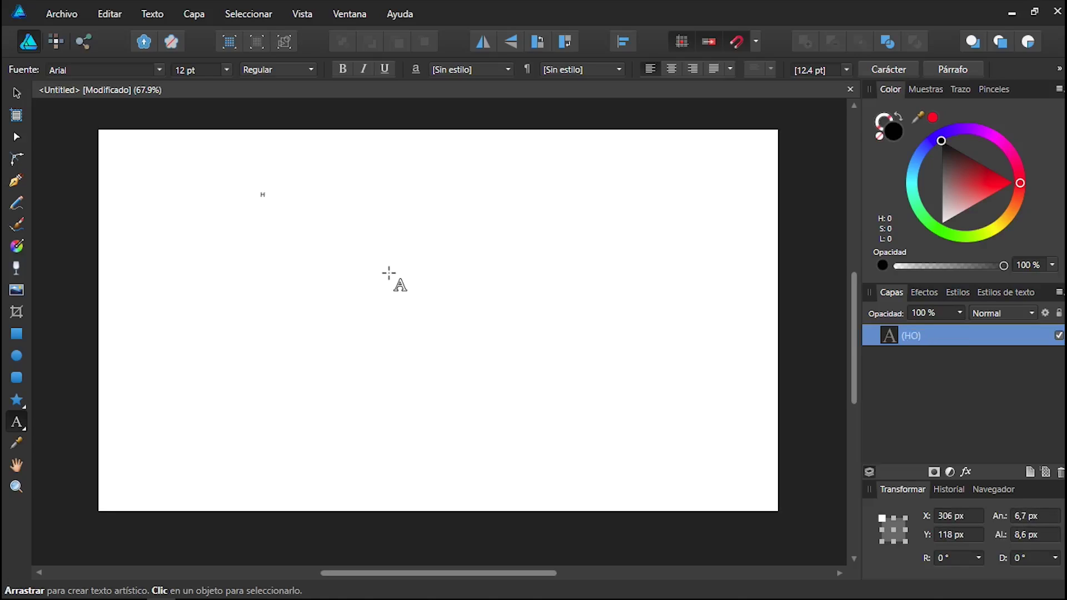
pyautogui.write('ola mundo')
pyautogui.press('Escape')
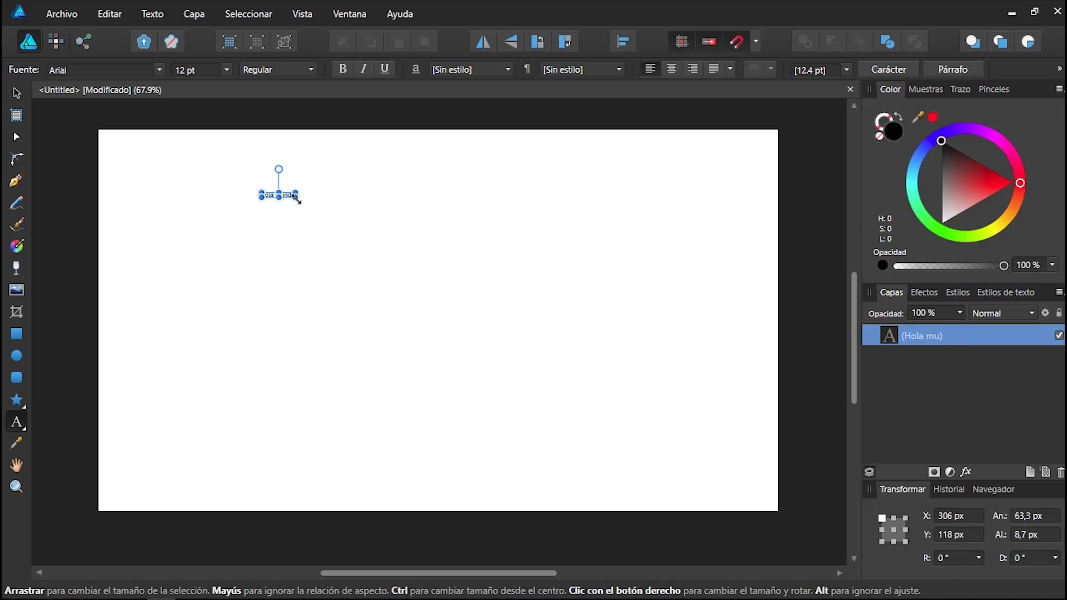
# Scale up the Hola mundo text and set its font size to 200 pt
pyautogui.moveTo(295, 196)
pyautogui.mouseDown()
pyautogui.moveTo(531, 280)
pyautogui.moveTo(580, 319)
pyautogui.mouseUp()
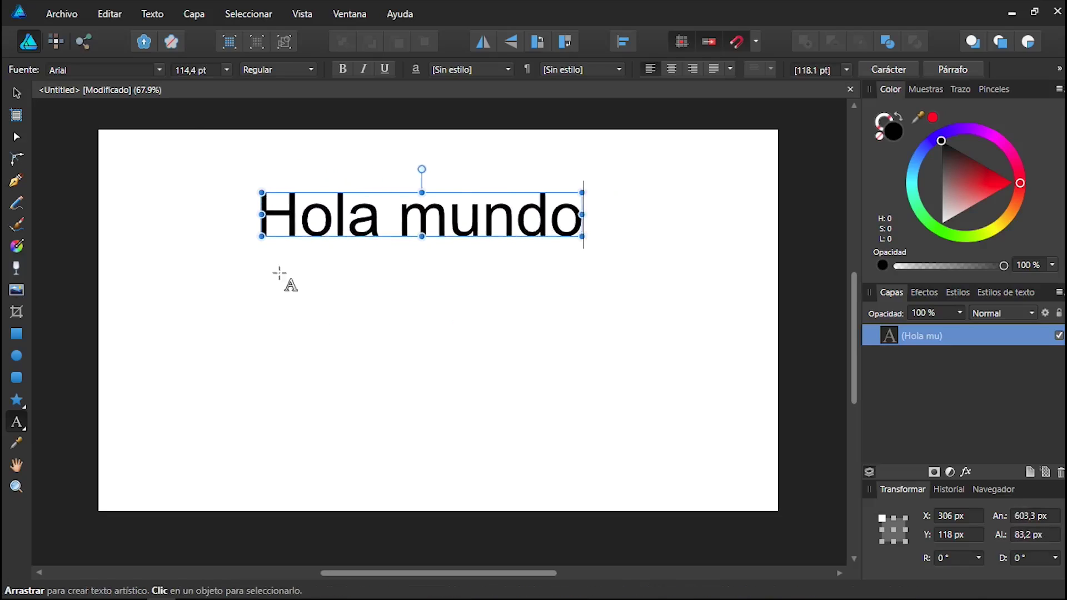
pyautogui.tripleClick(410, 216)
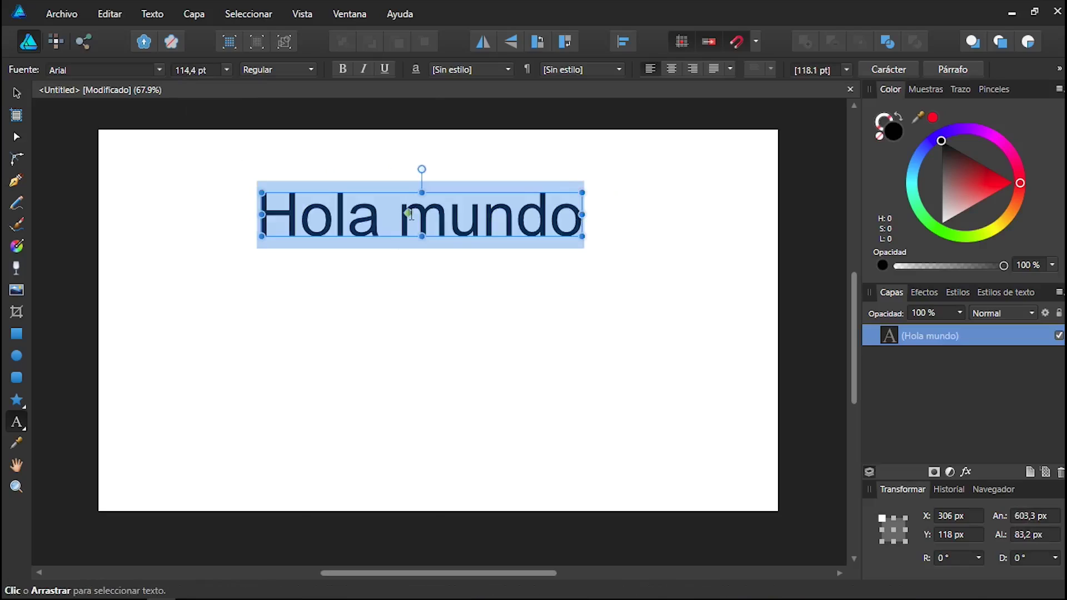
pyautogui.click(226, 70)
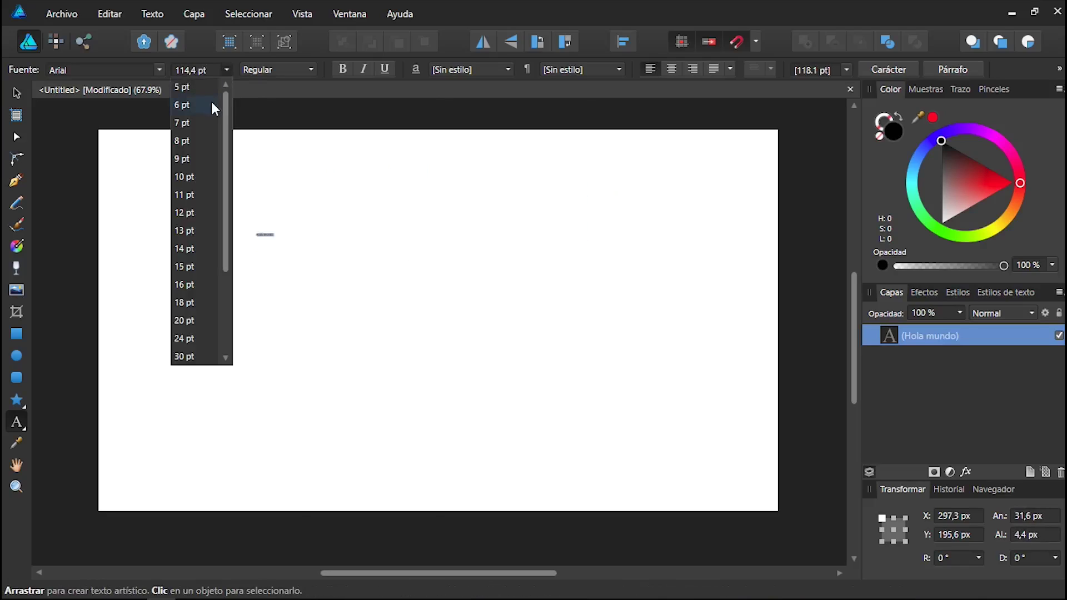
pyautogui.click(192, 321)
pyautogui.click(190, 69)
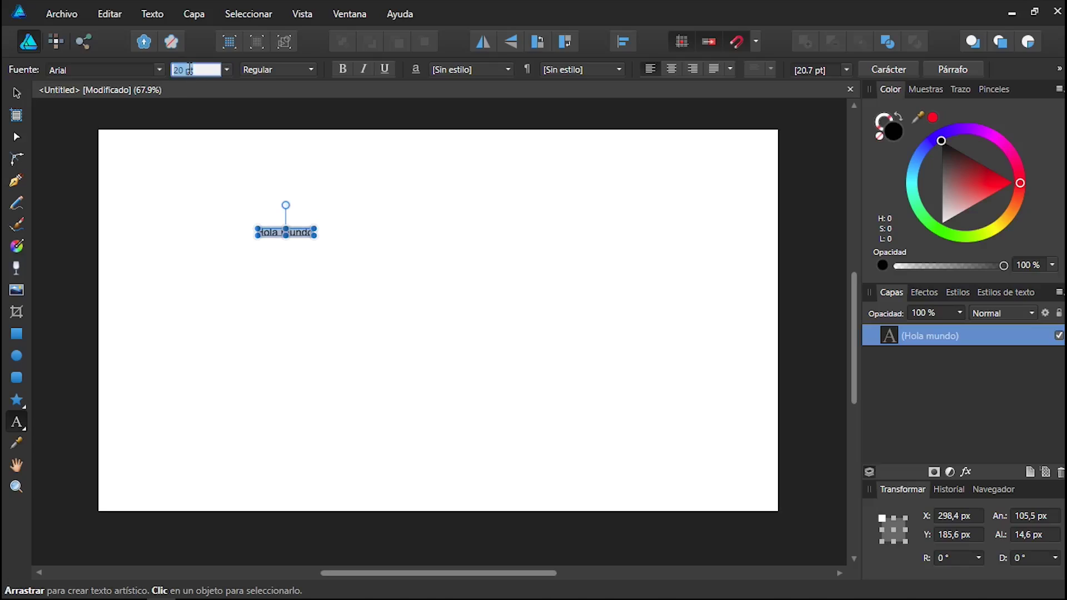
pyautogui.write('2')
pyautogui.write('00')
pyautogui.press('Return')
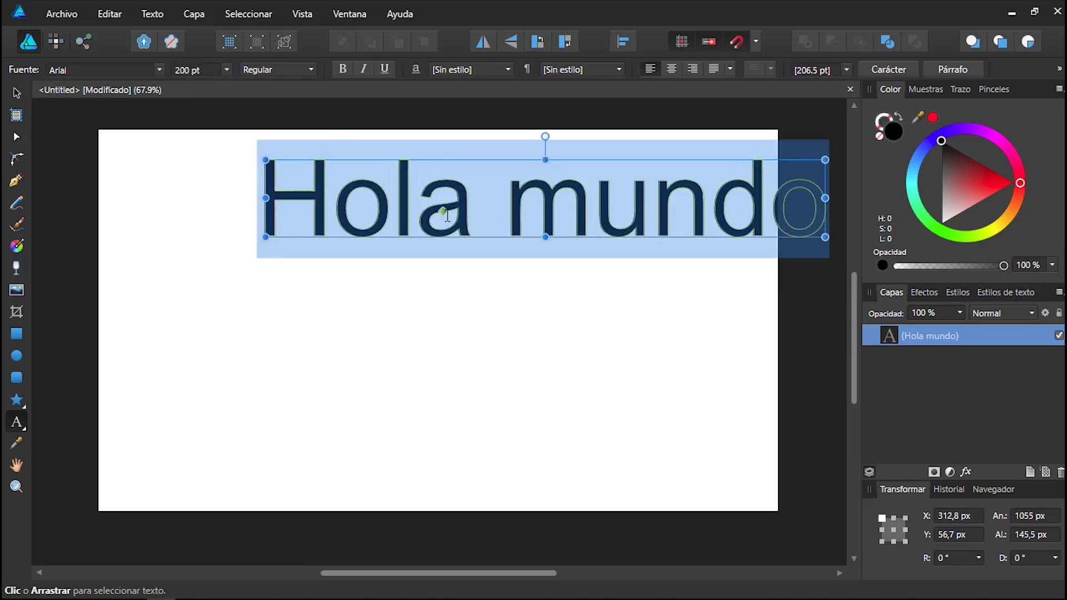
# Set the headline font to Agency FB Regular
pyautogui.click(158, 70)
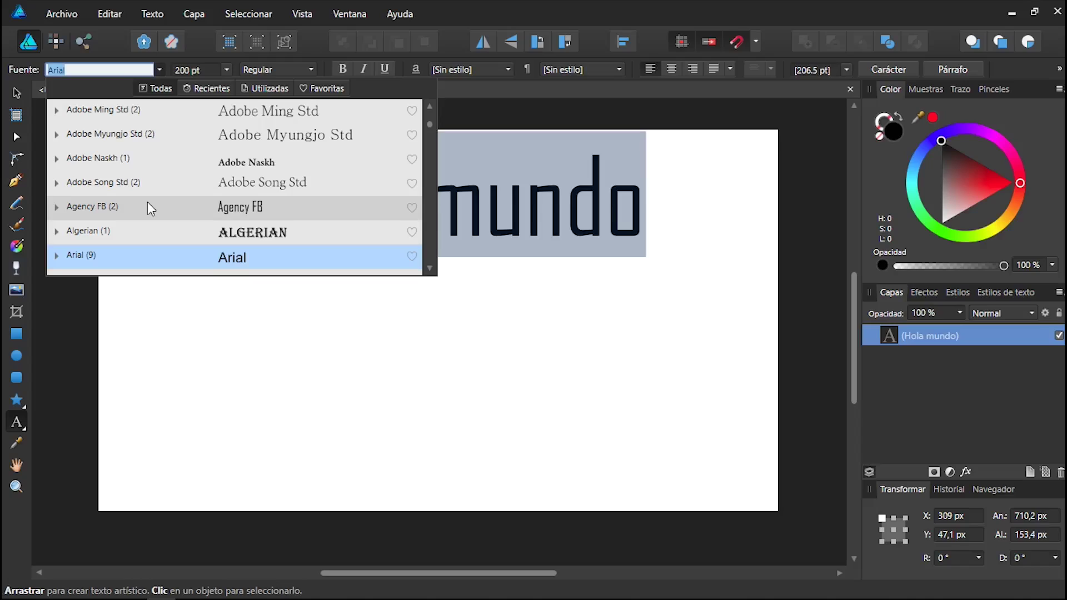
pyautogui.click(92, 207)
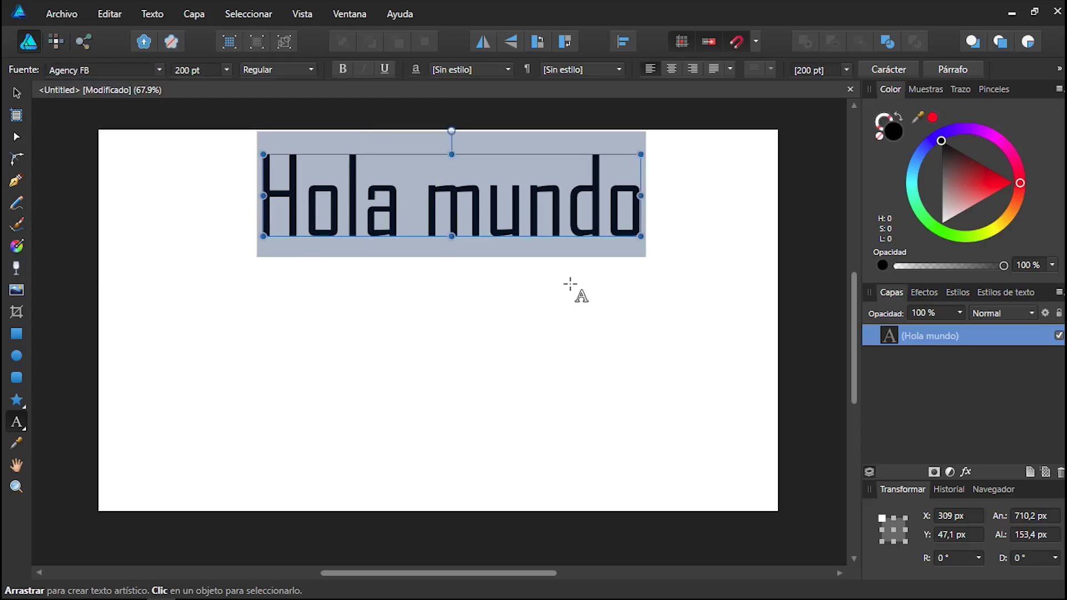
pyautogui.click(257, 72)
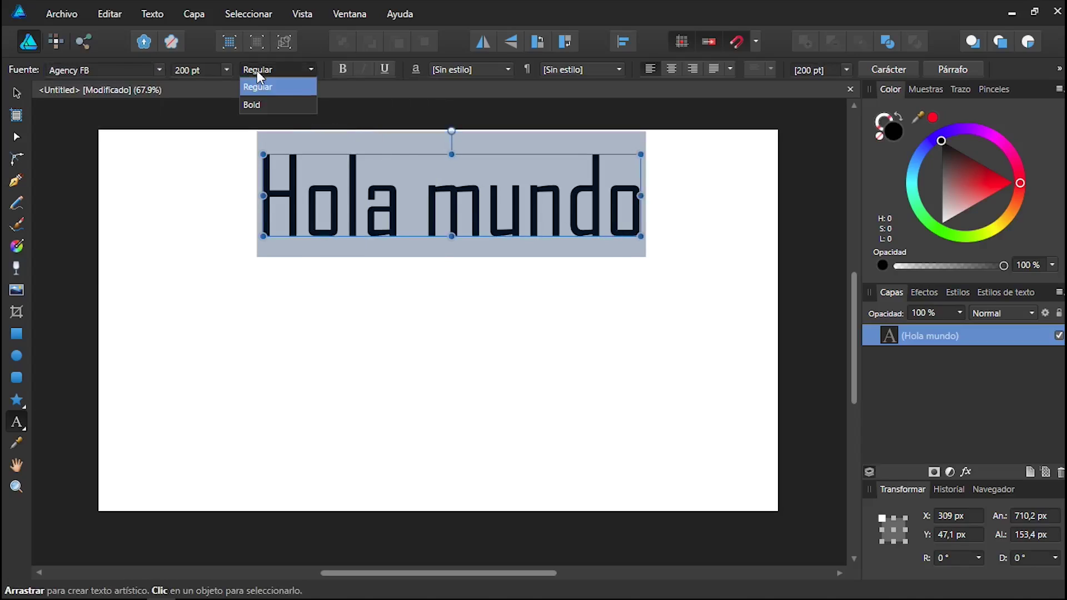
pyautogui.click(257, 72)
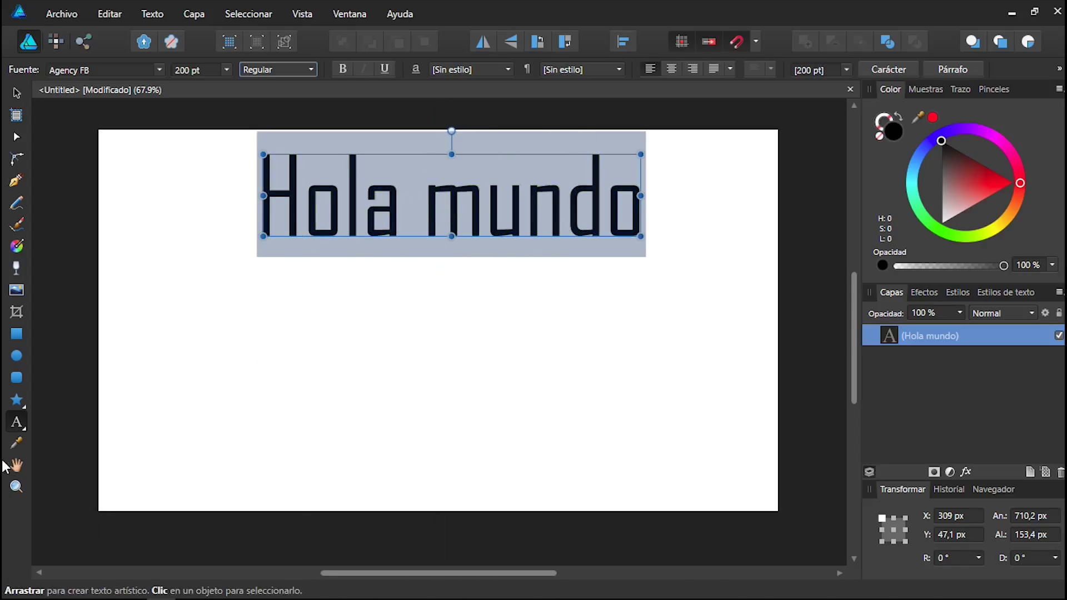
# Draw a text frame below the headline and type 'HOlala mundo' into it
pyautogui.click(17, 424)
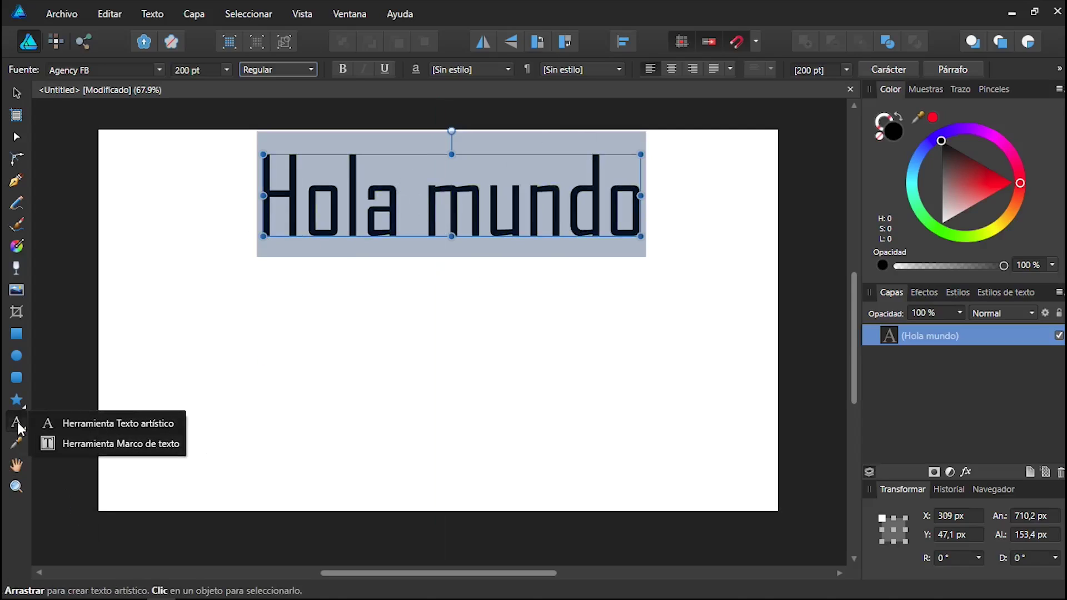
pyautogui.click(73, 451)
pyautogui.moveTo(263, 308)
pyautogui.mouseDown()
pyautogui.moveTo(498, 434)
pyautogui.moveTo(645, 460)
pyautogui.mouseUp()
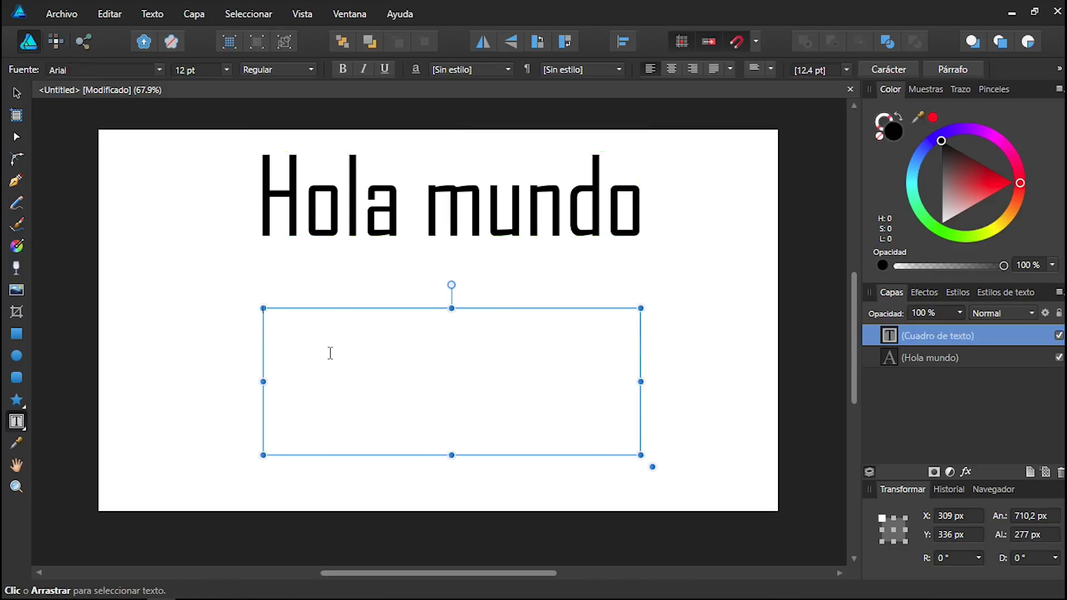
pyautogui.write('HO')
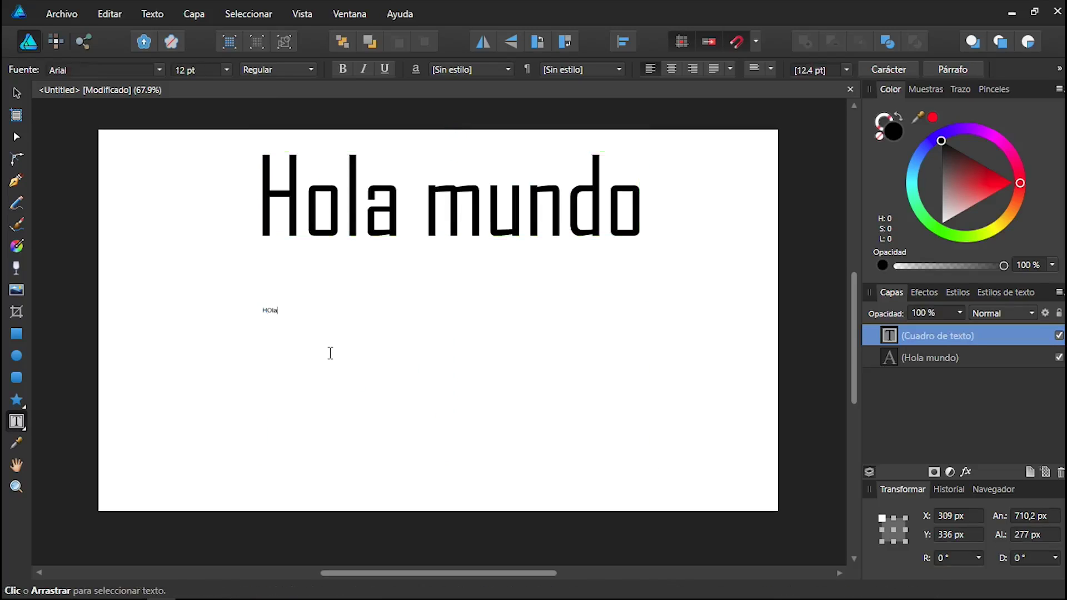
pyautogui.write('la')
pyautogui.write('la mundo')
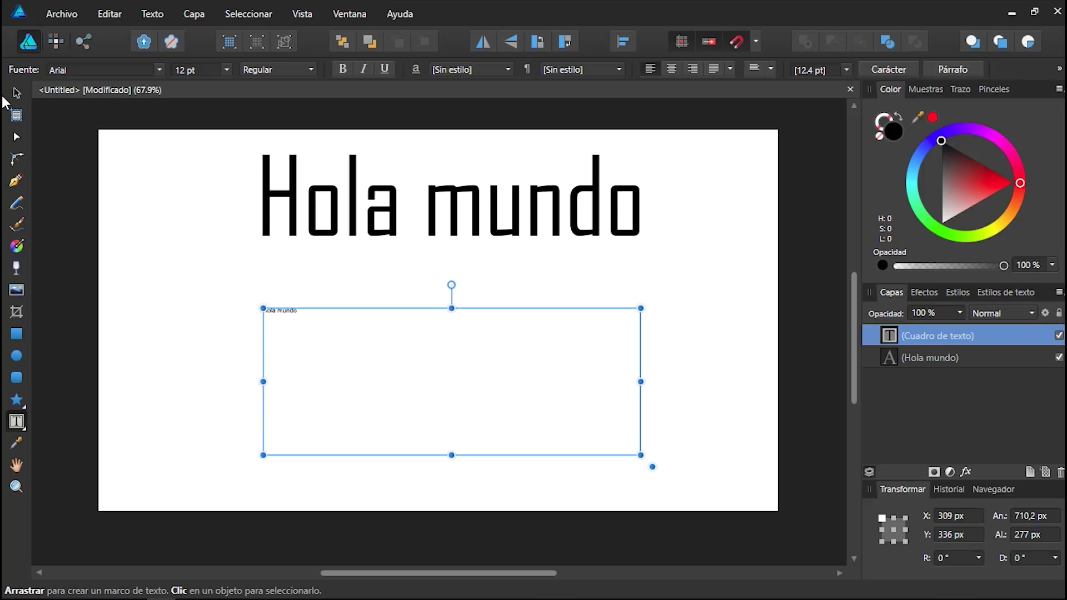
# Marquee-select the headline and the text frame together and delete them
pyautogui.click(16, 92)
pyautogui.moveTo(193, 136); pyautogui.dragTo(703, 479)
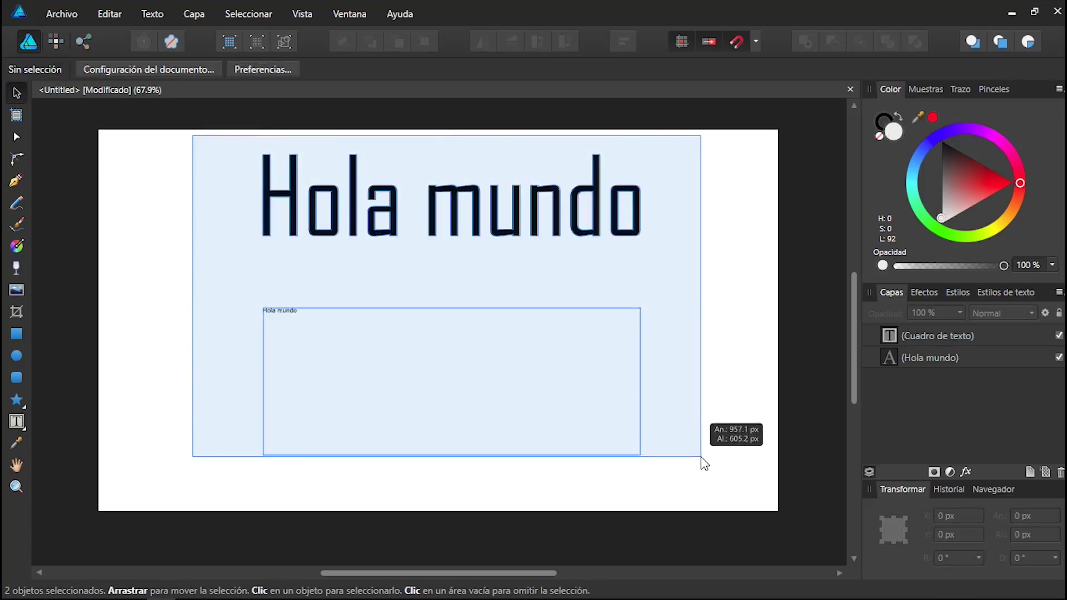
pyautogui.press('Delete')
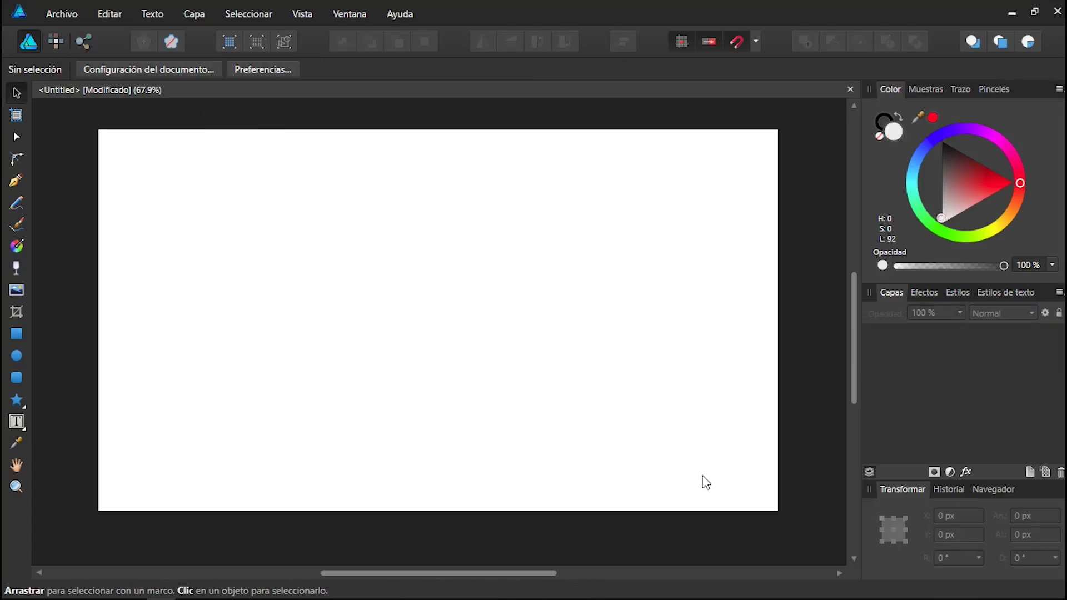
# Draw three rectangles across the page, a 268 × 240 px one at left, and fill the right one red
pyautogui.click(16, 334)
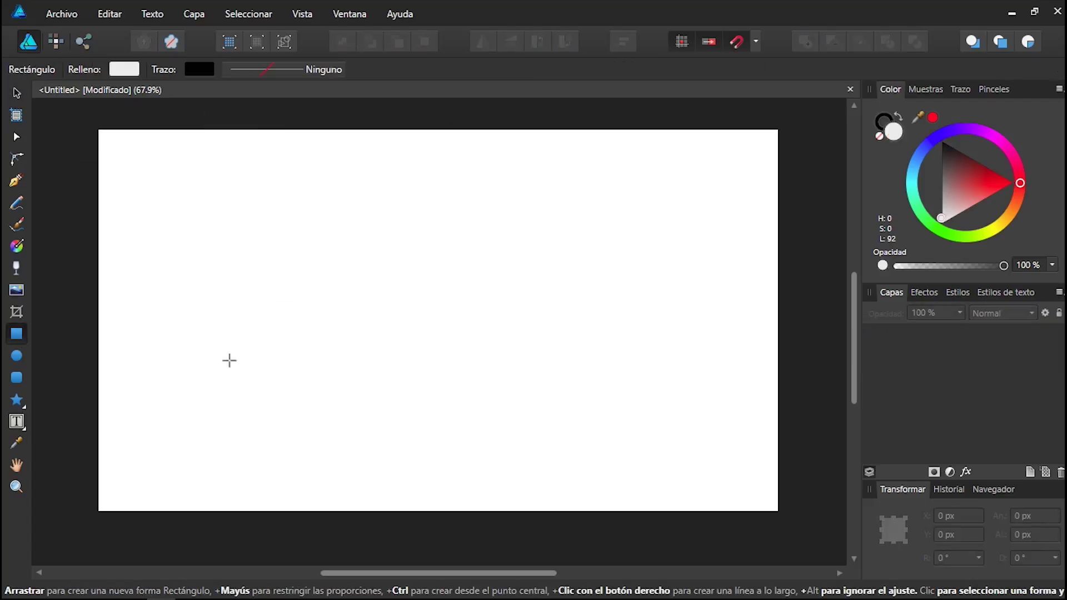
pyautogui.moveTo(186, 215); pyautogui.dragTo(329, 343)
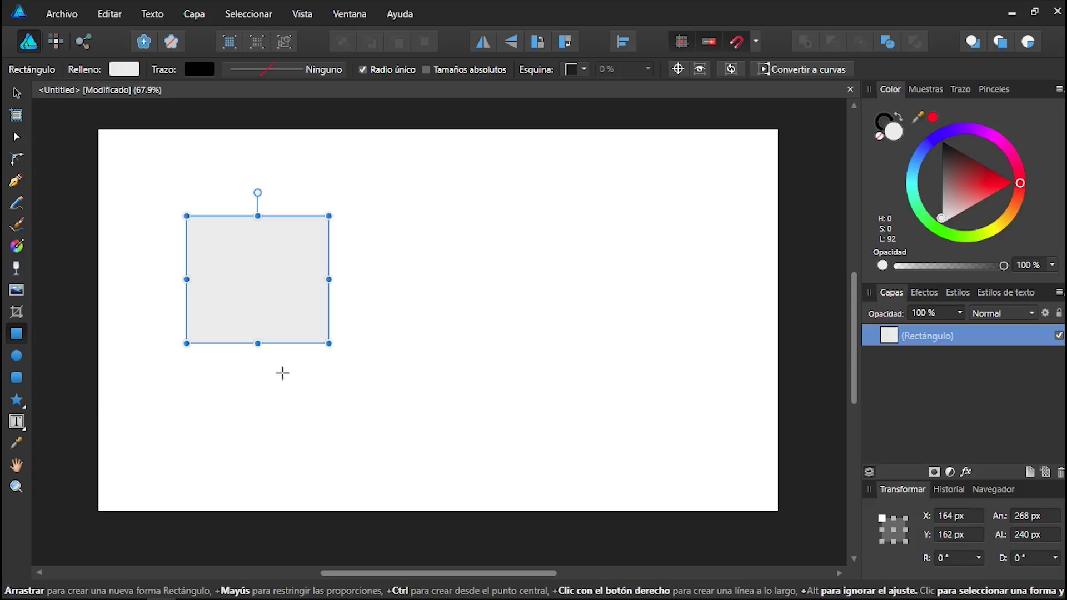
pyautogui.moveTo(397, 199); pyautogui.dragTo(516, 292)
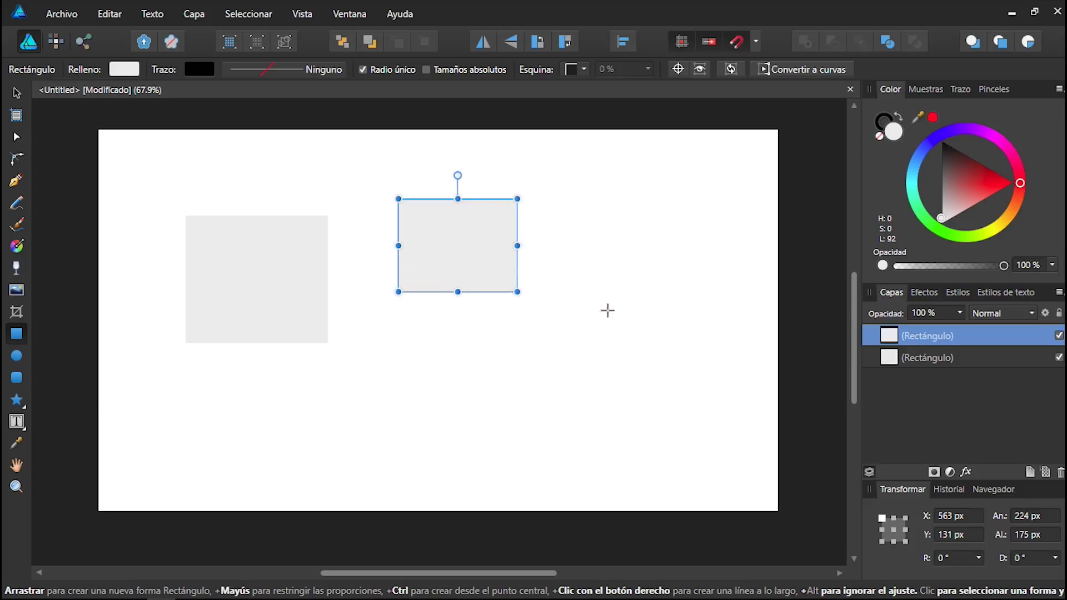
pyautogui.moveTo(607, 309)
pyautogui.mouseDown()
pyautogui.moveTo(681, 412)
pyautogui.moveTo(693, 413)
pyautogui.mouseUp()
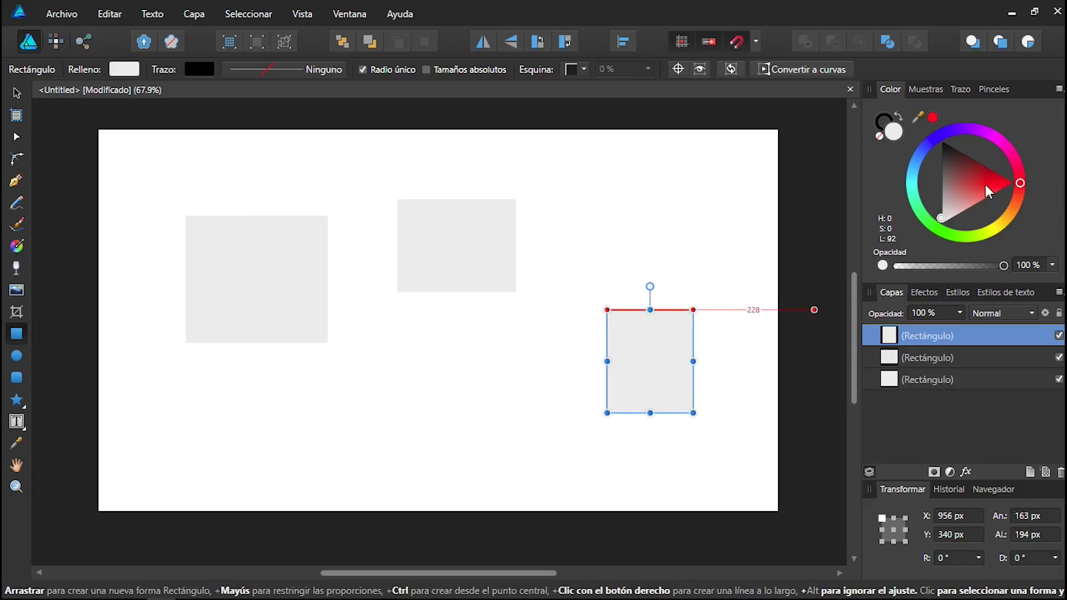
pyautogui.moveTo(814, 310); pyautogui.dragTo(650, 361)
# Give the middle rectangle a blue fill from the Color wheel, then select the grey left rectangle
pyautogui.click(446, 240)
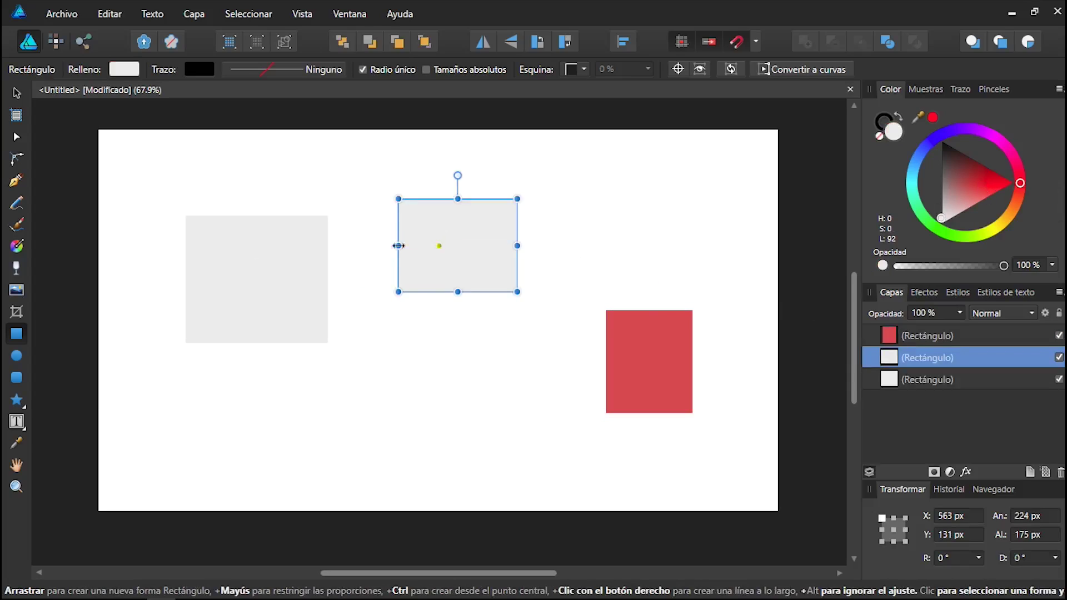
pyautogui.click(15, 90)
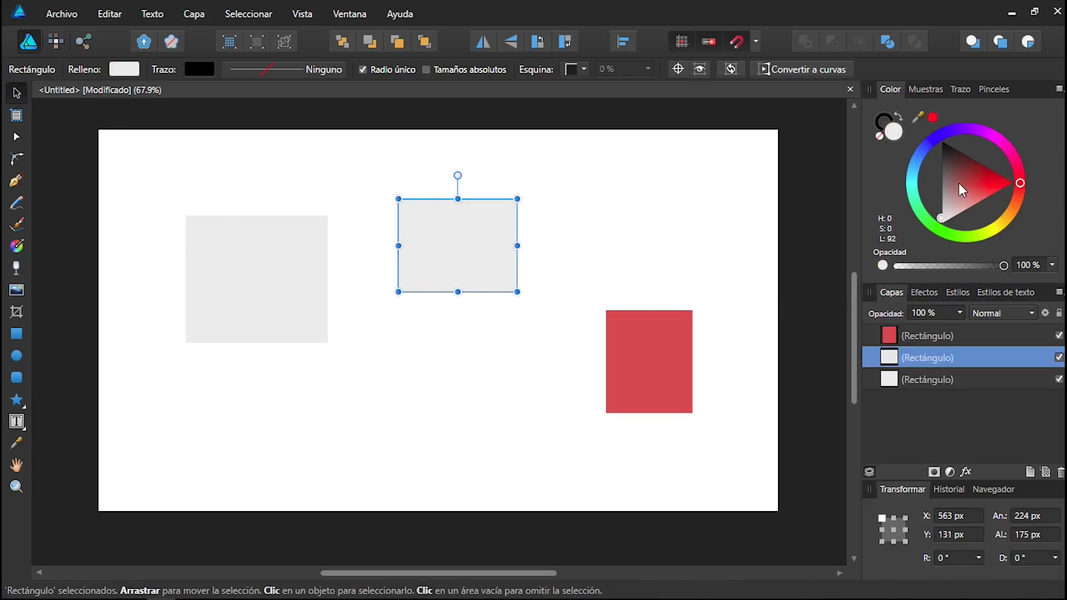
pyautogui.click(920, 148)
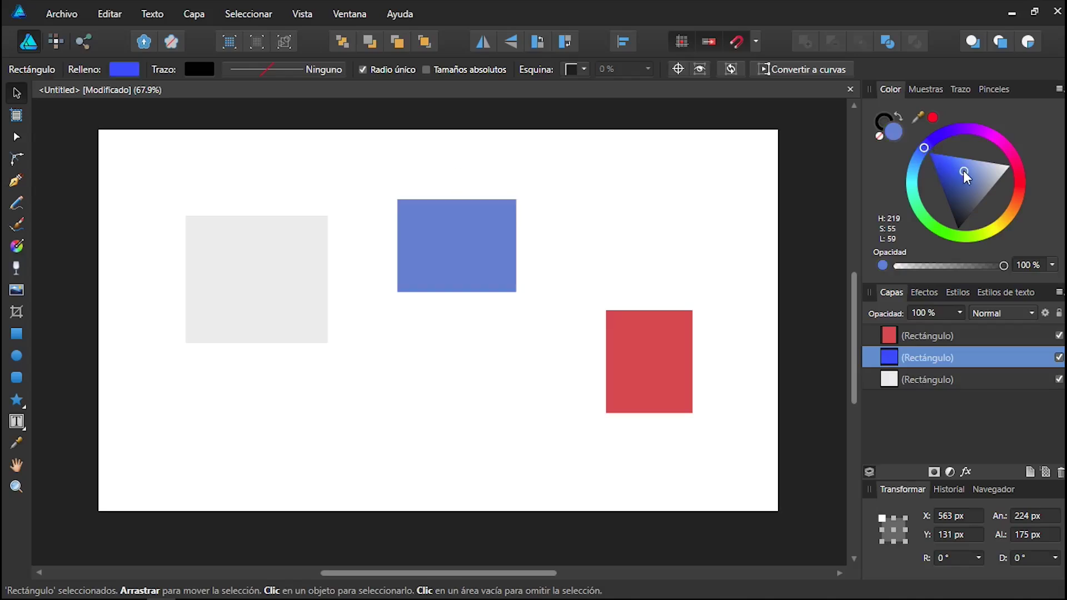
pyautogui.moveTo(962, 170); pyautogui.dragTo(952, 177)
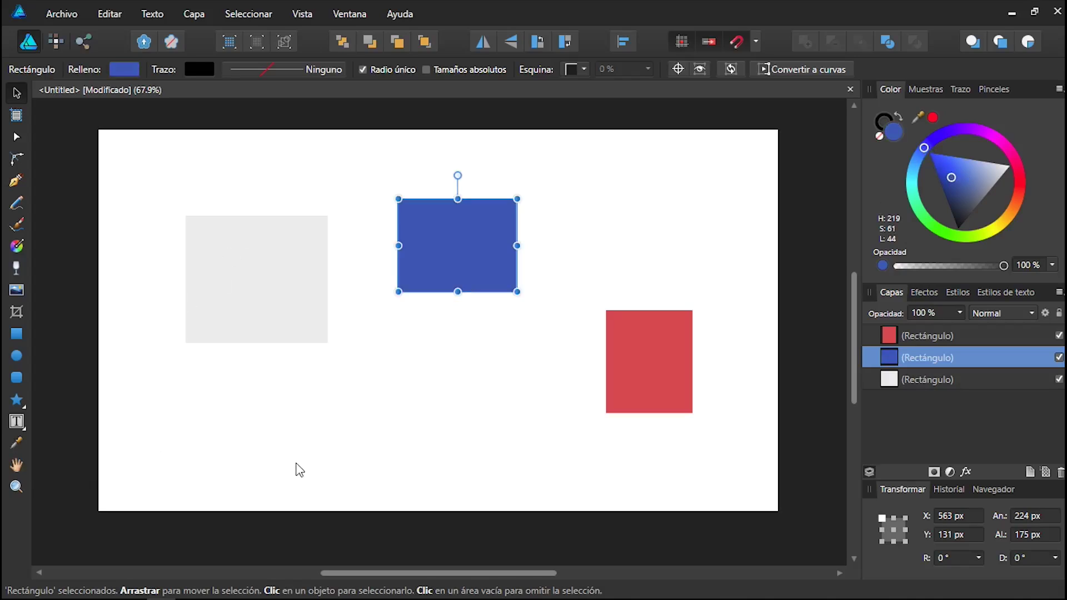
pyautogui.click(264, 278)
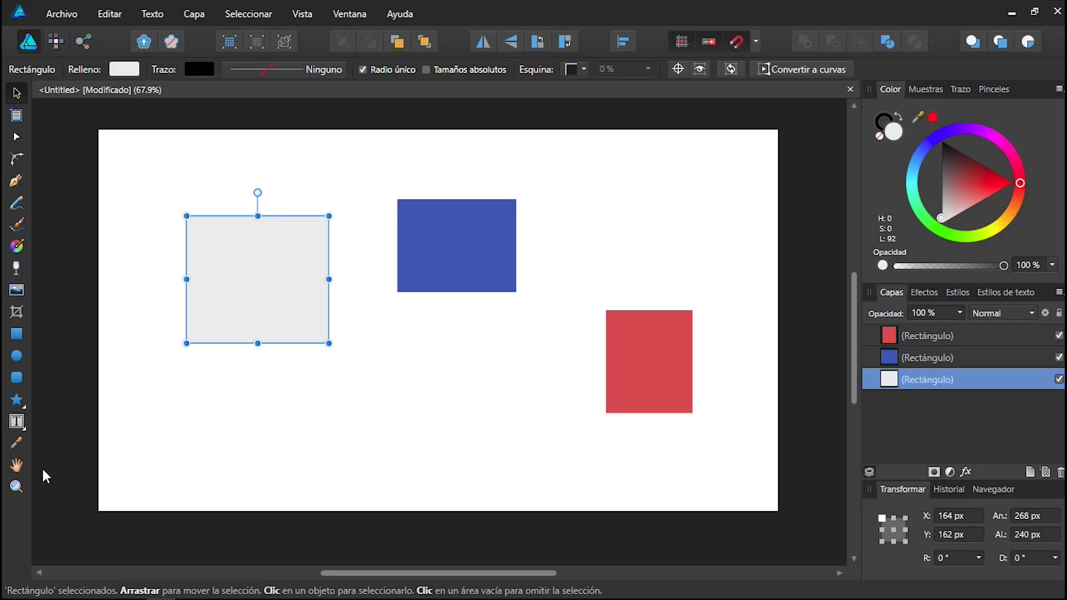
pyautogui.click(15, 449)
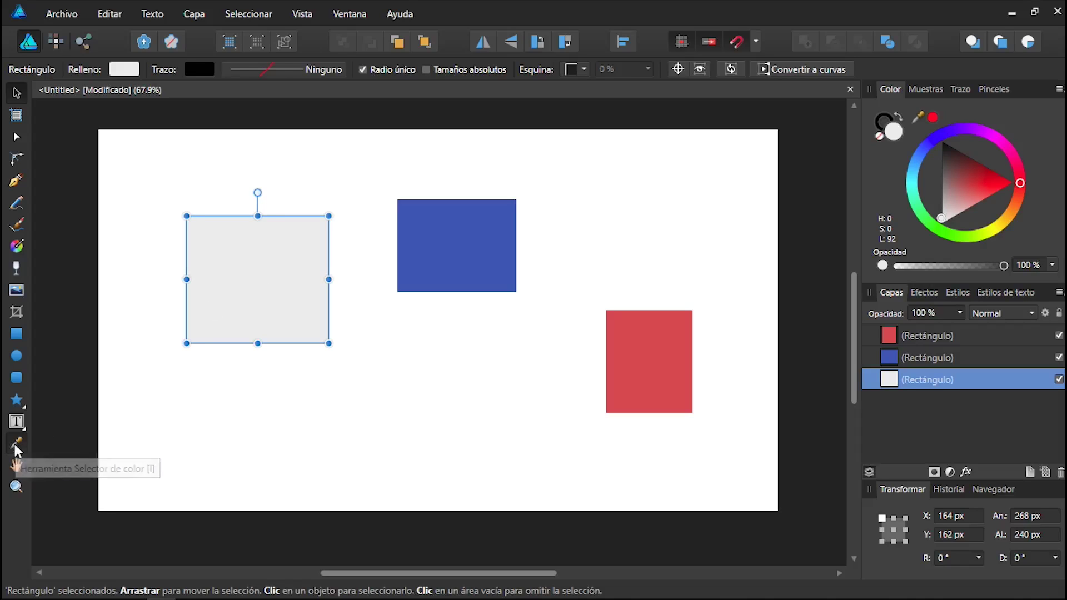
# Copy the middle rectangle's blue onto the left rectangle, then bring up the middle one's stroke settings
pyautogui.click(457, 233)
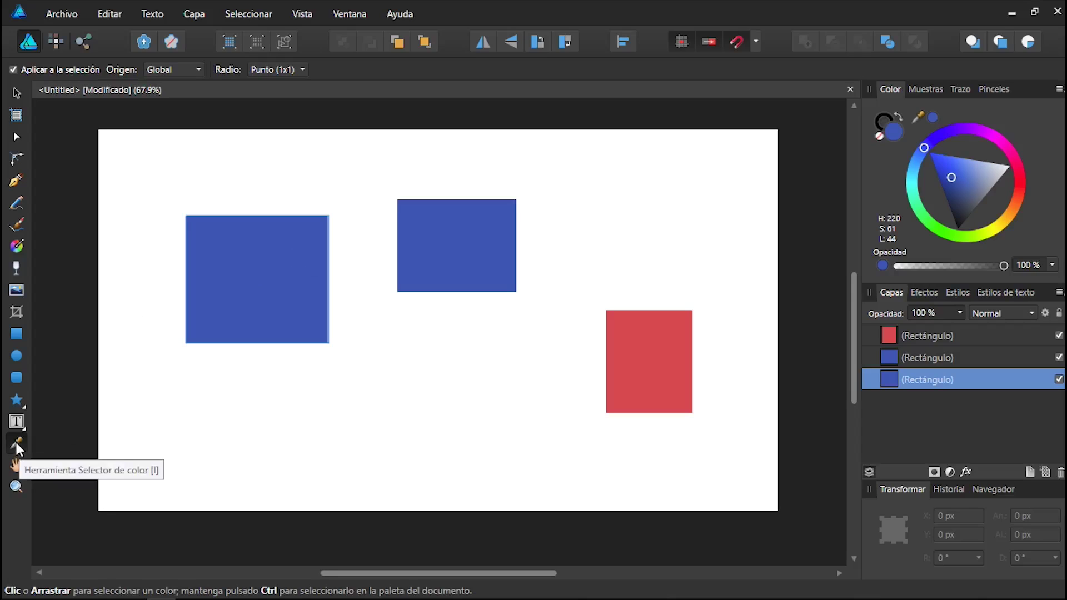
pyautogui.click(16, 94)
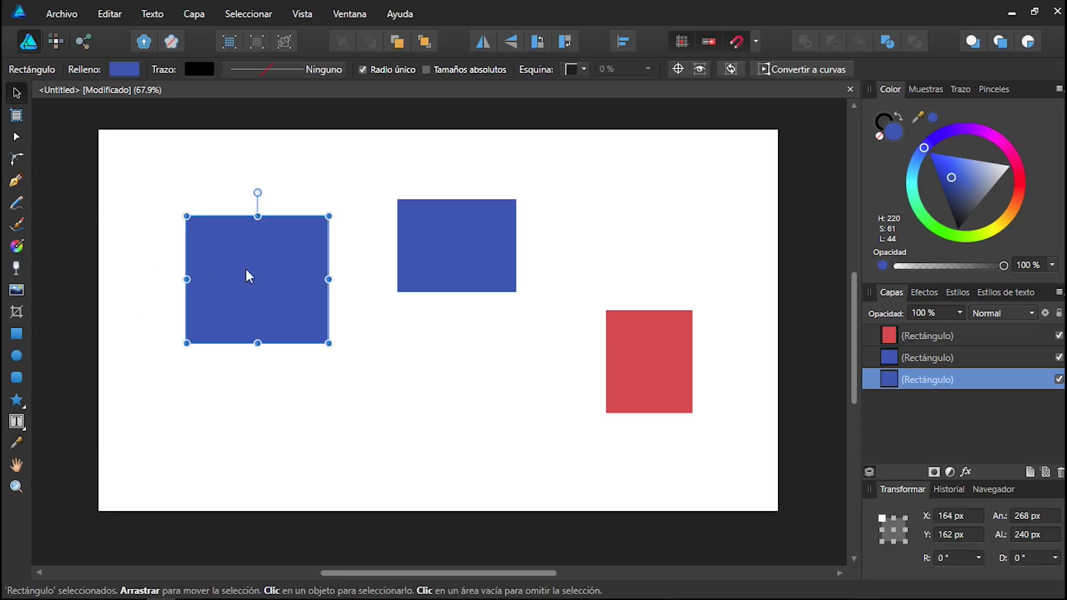
pyautogui.click(453, 256)
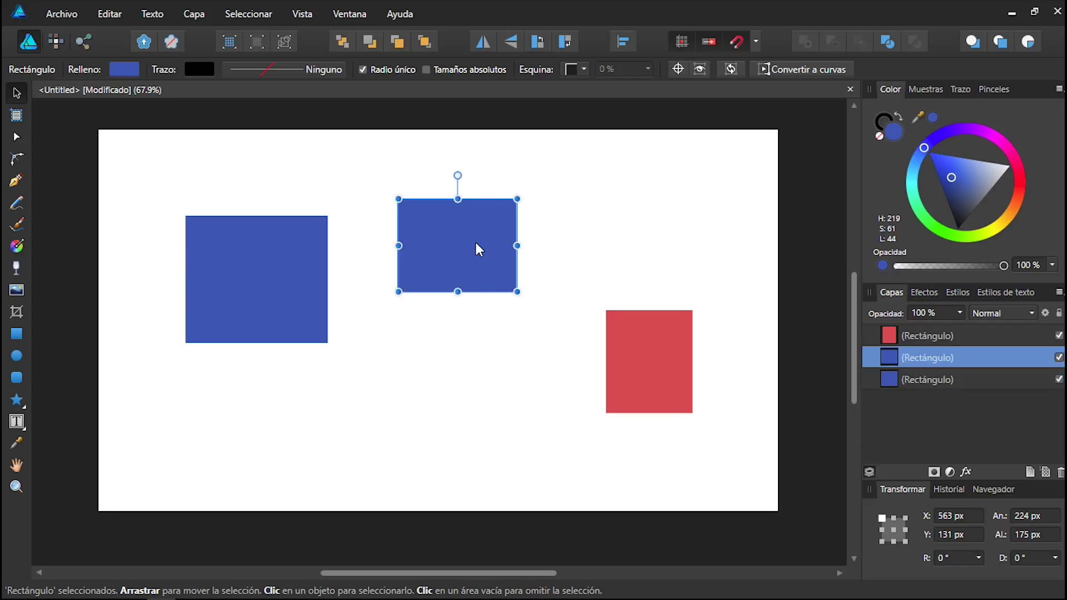
pyautogui.click(959, 90)
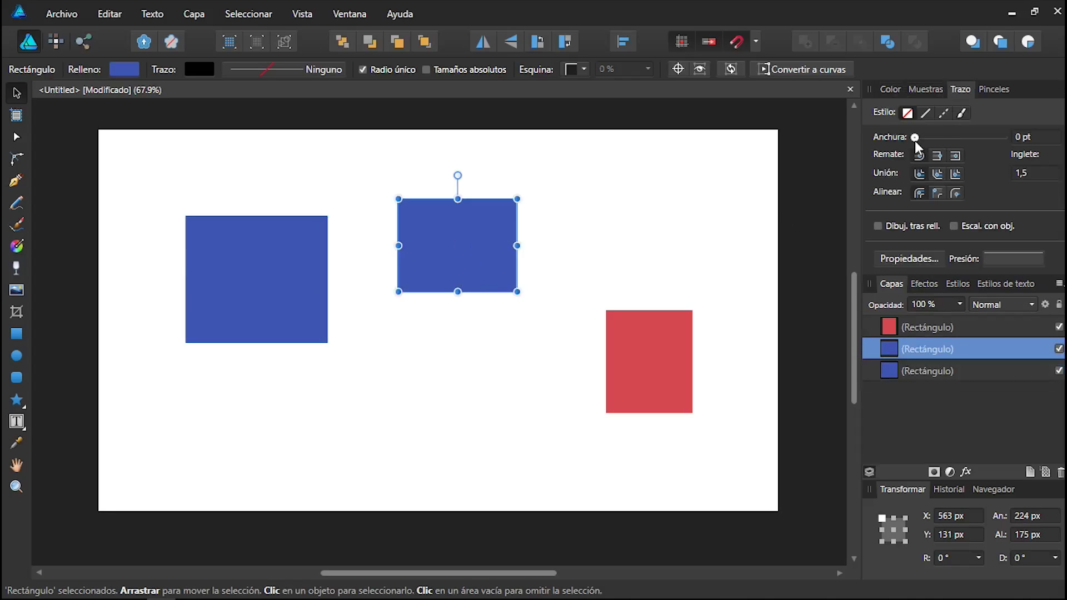
# Widen the middle rectangle's black stroke to about 21 pt, then select the left rectangle
pyautogui.moveTo(916, 137); pyautogui.dragTo(964, 138)
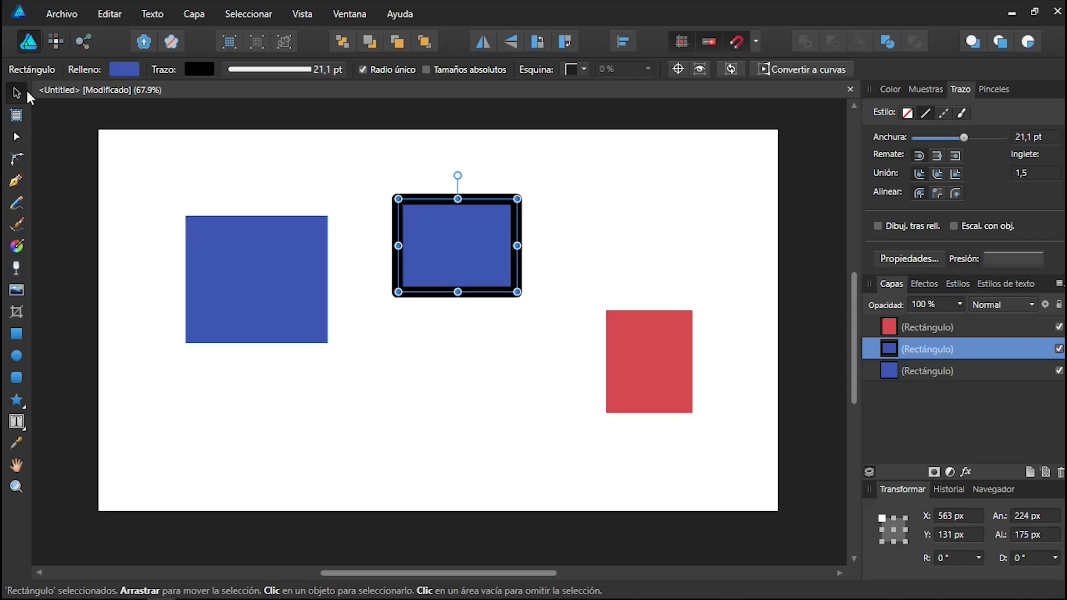
pyautogui.click(211, 270)
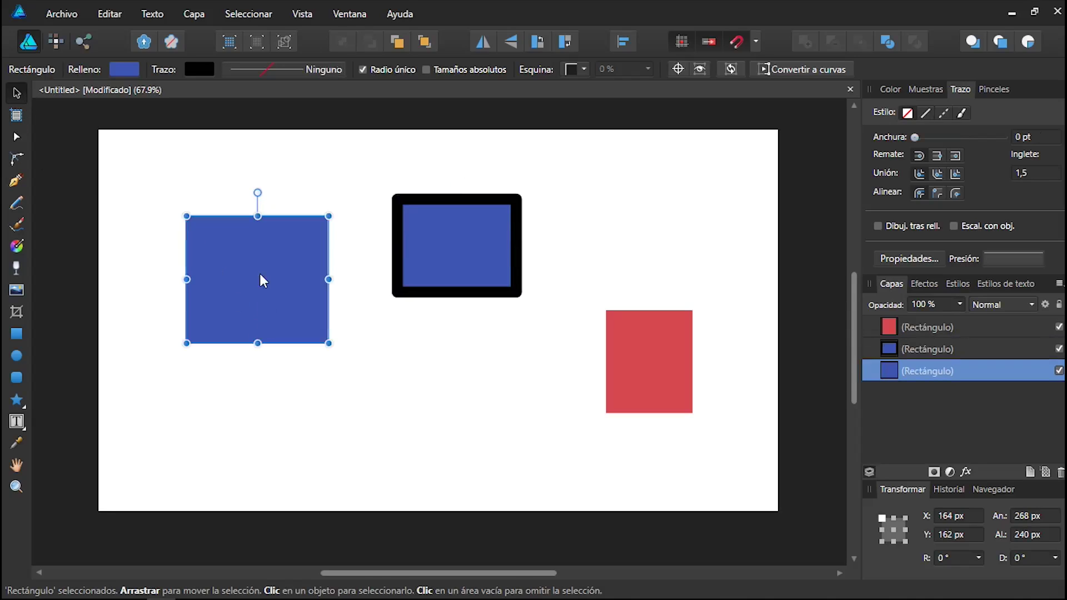
pyautogui.click(16, 443)
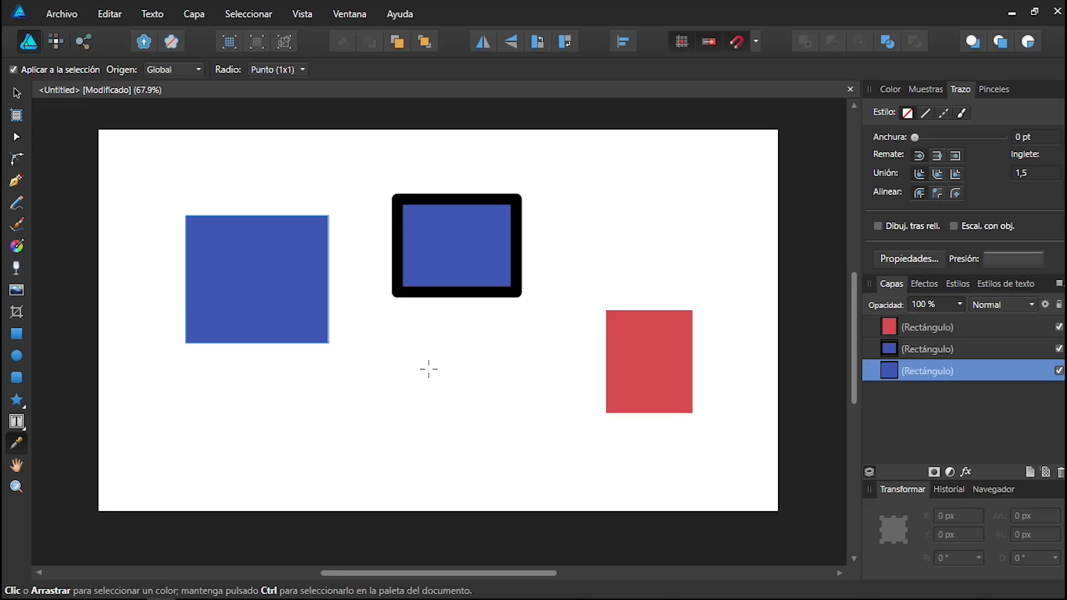
# Sample the right rectangle's red with the Color Picker
pyautogui.click(17, 92)
pyautogui.click(155, 179)
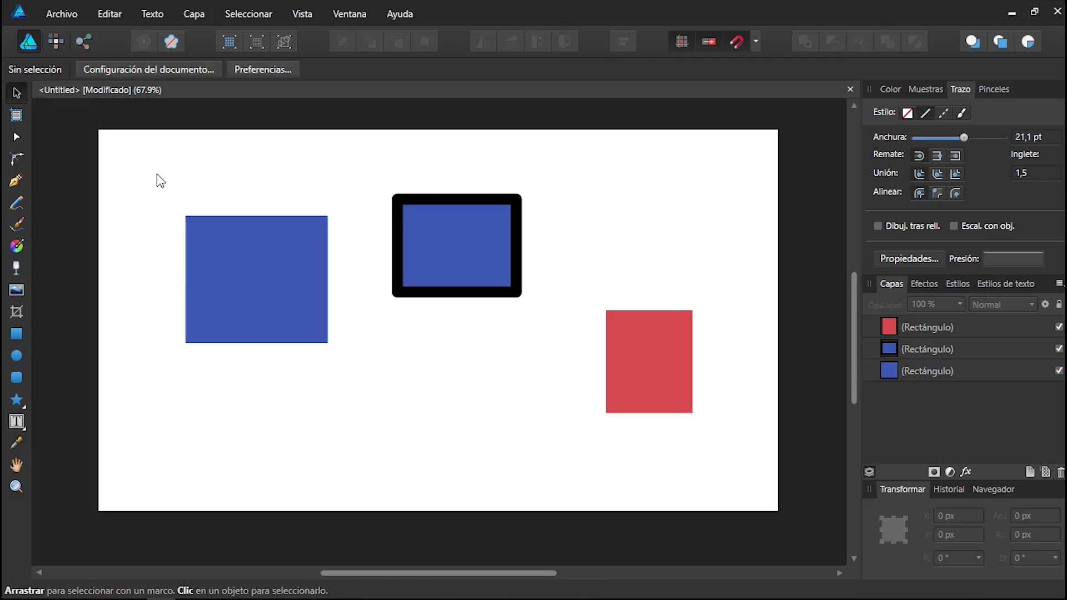
pyautogui.click(16, 443)
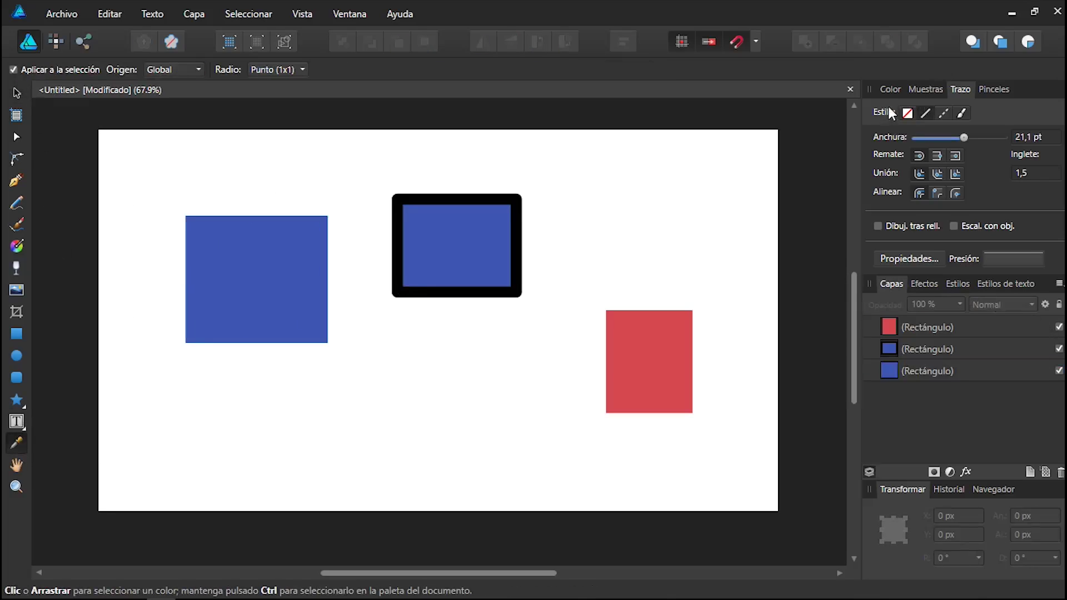
pyautogui.click(890, 89)
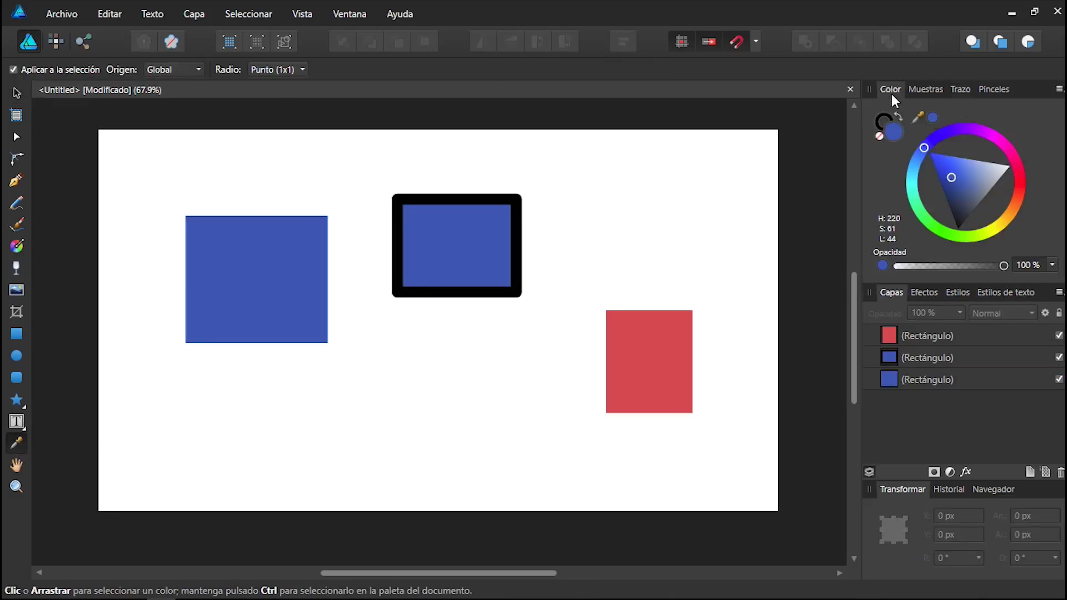
pyautogui.click(660, 347)
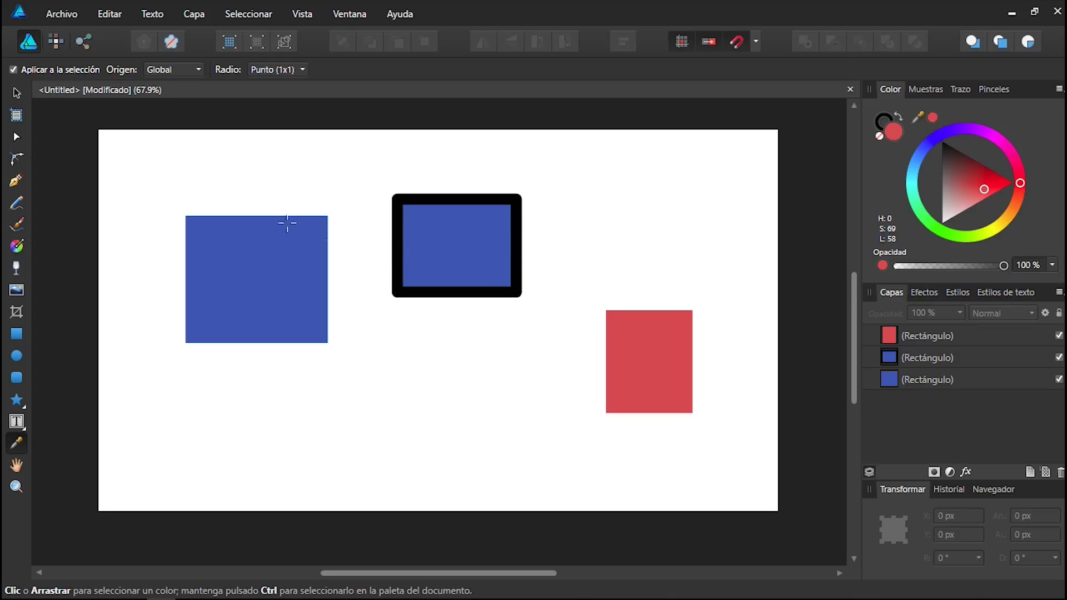
# Apply the sampled red to the bordered middle rectangle's fill, then select the right rectangle
pyautogui.click(17, 92)
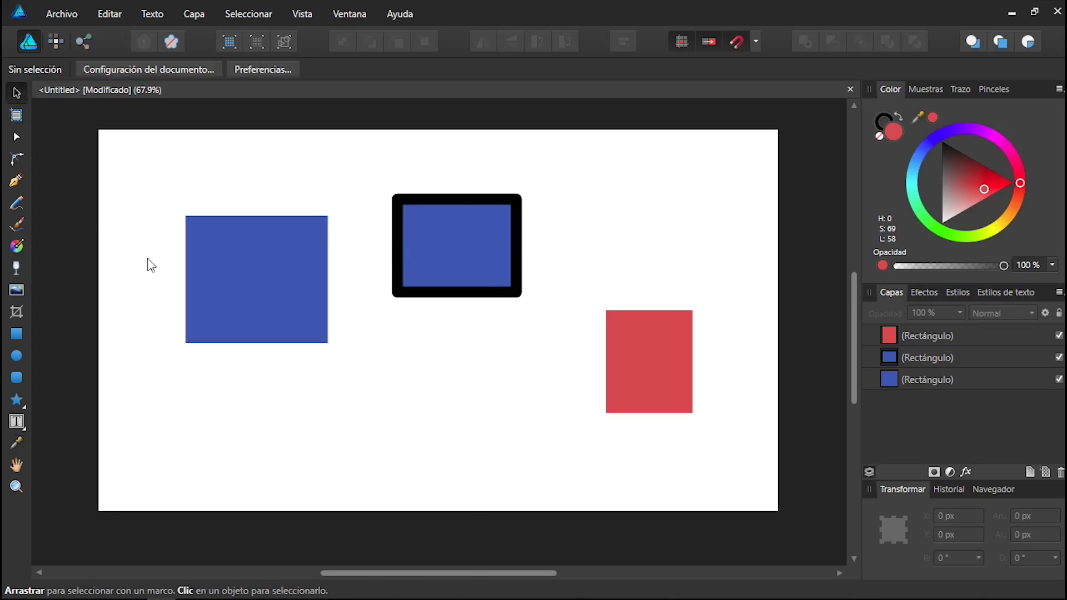
pyautogui.click(450, 256)
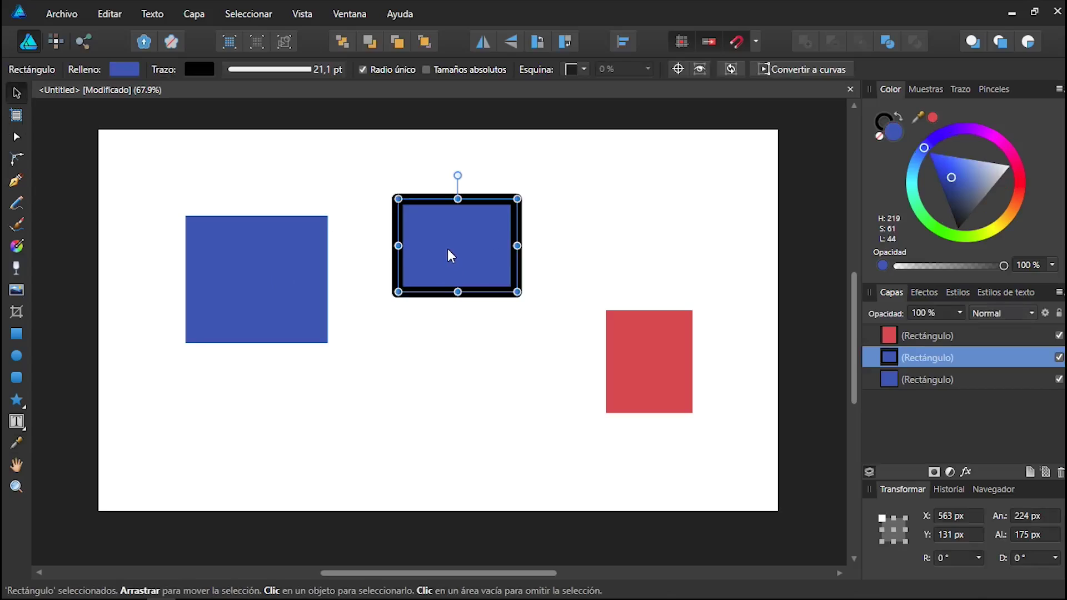
pyautogui.click(933, 117)
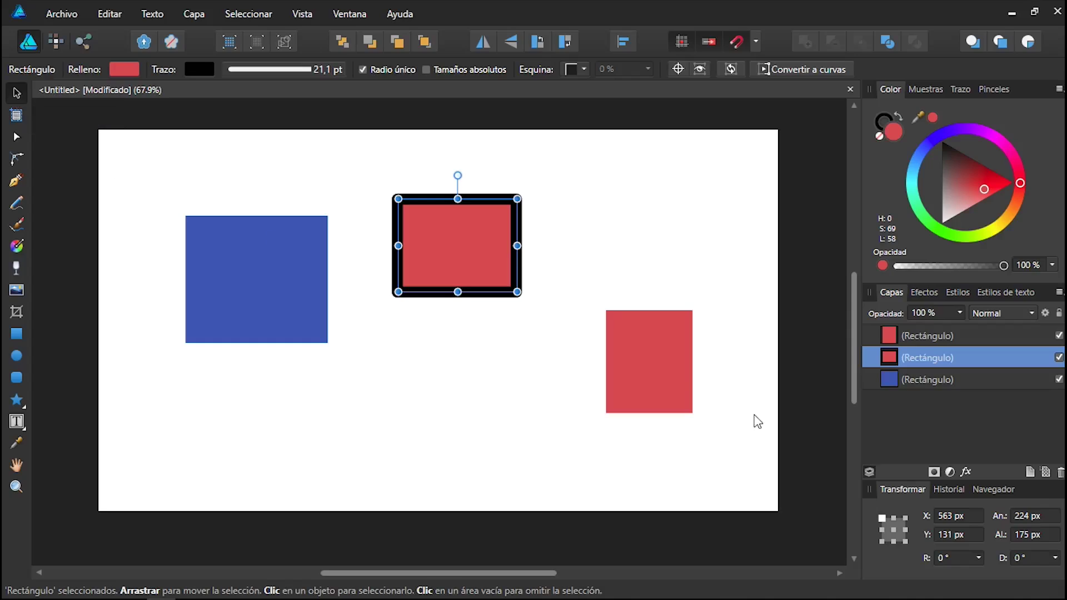
pyautogui.click(660, 368)
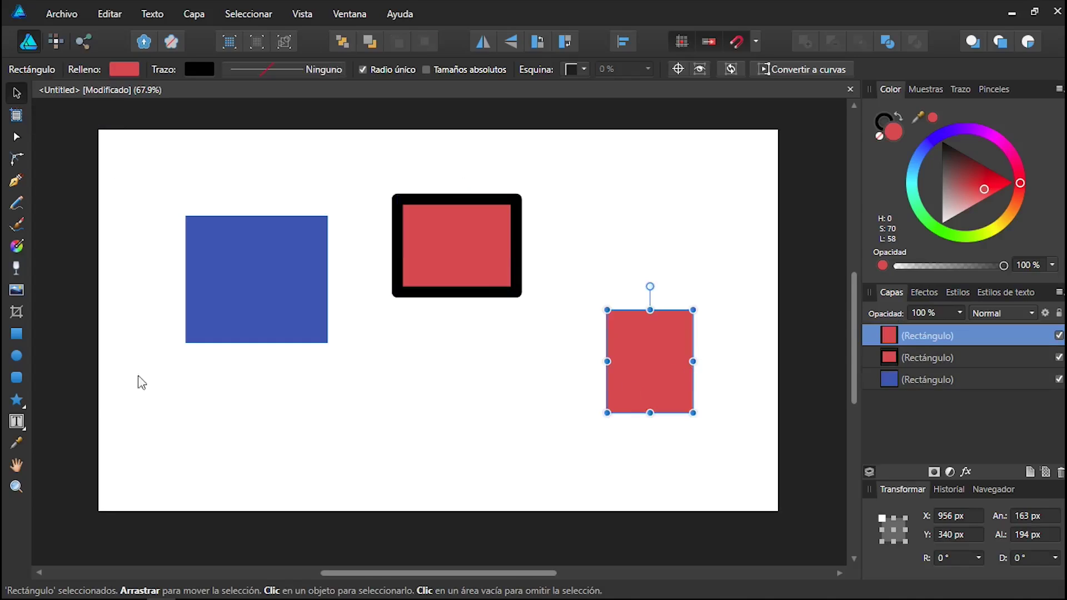
pyautogui.click(16, 443)
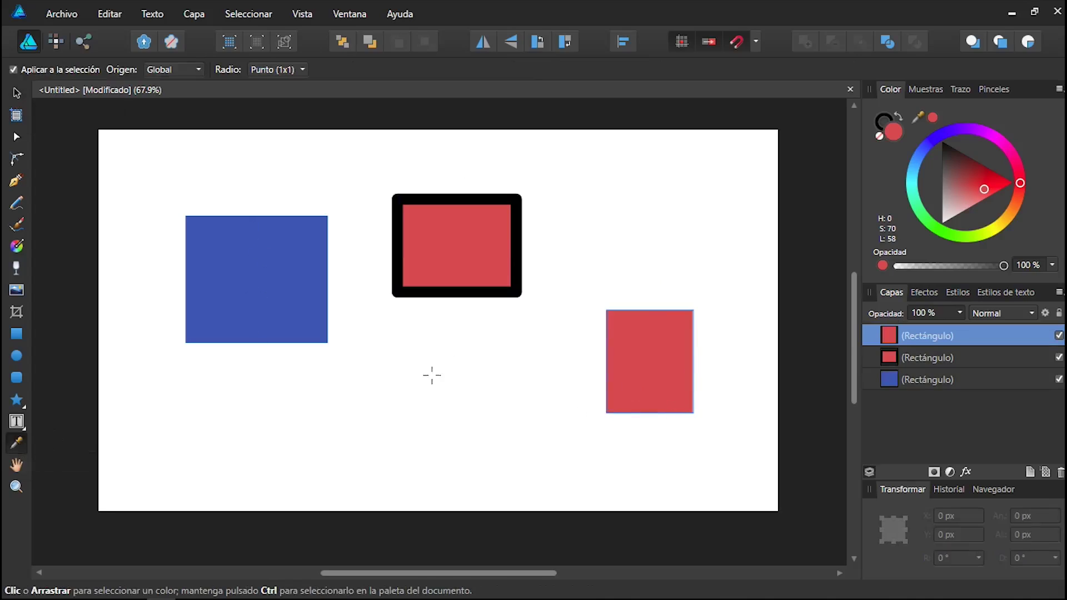
# Copy the left rectangle's blue onto the right rectangle and deselect everything
pyautogui.click(277, 264)
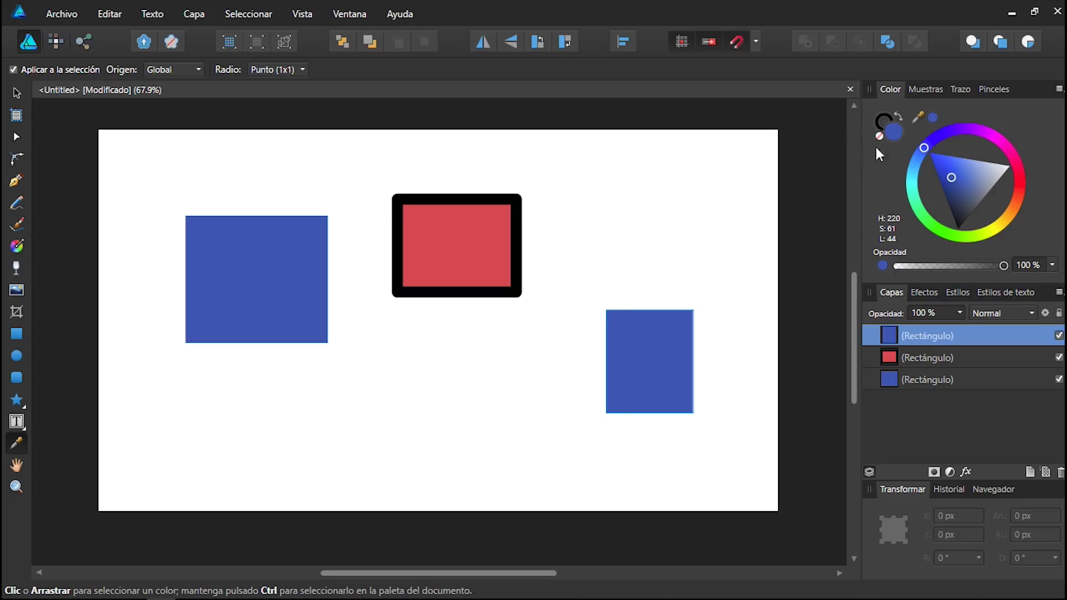
pyautogui.click(17, 93)
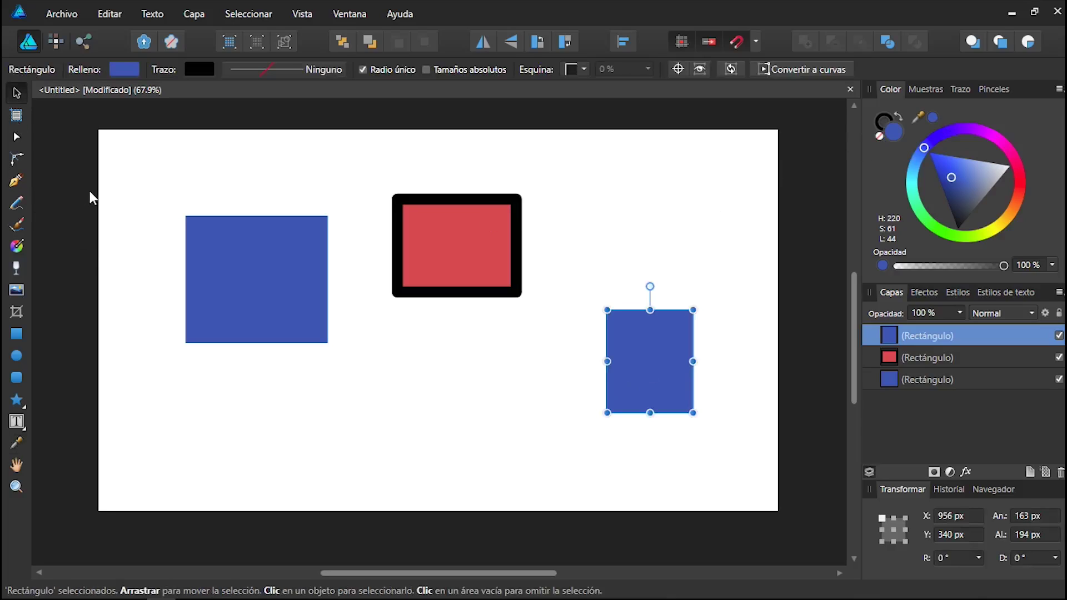
pyautogui.click(89, 191)
# Sample red from the canvas again and select the blue rectangle on the left
pyautogui.click(17, 443)
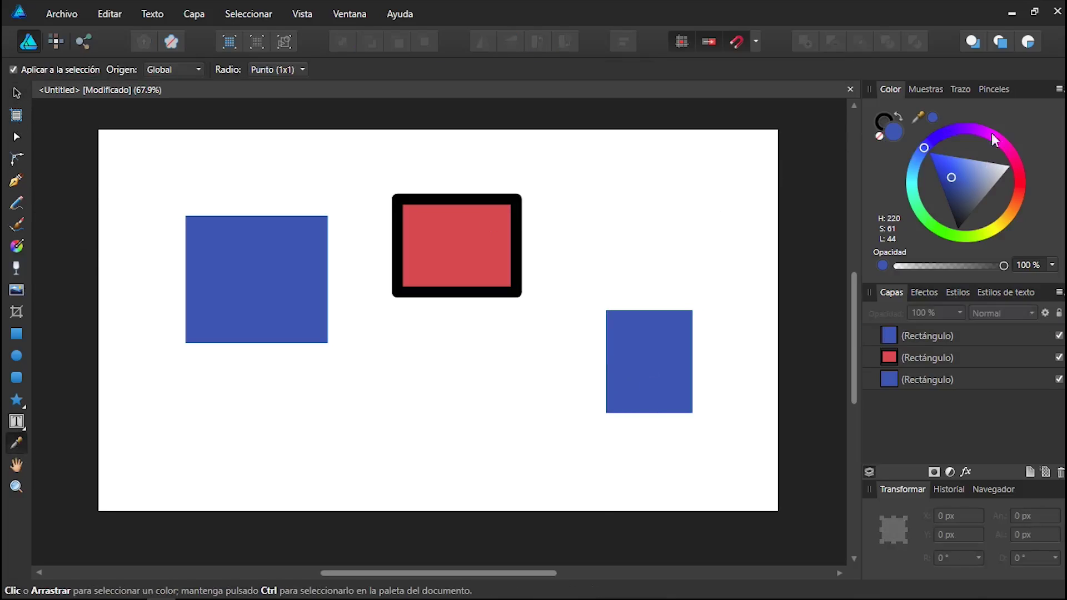
pyautogui.click(454, 238)
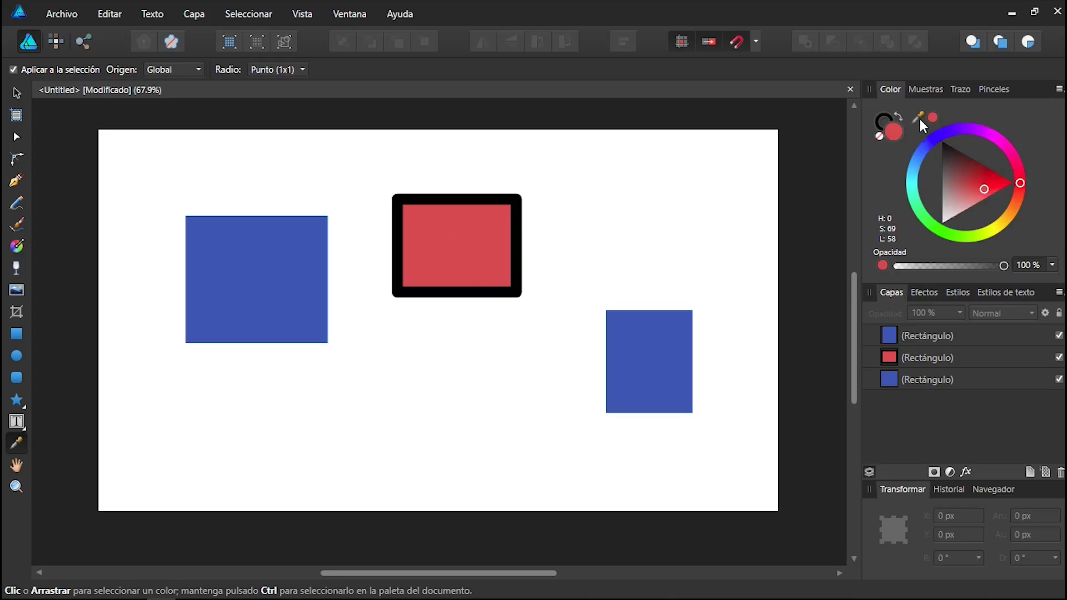
pyautogui.moveTo(935, 115)
pyautogui.mouseDown()
pyautogui.moveTo(554, 252)
pyautogui.moveTo(394, 183)
pyautogui.moveTo(283, 248)
pyautogui.moveTo(296, 197)
pyautogui.moveTo(324, 202)
pyautogui.moveTo(324, 231)
pyautogui.moveTo(406, 228)
pyautogui.moveTo(428, 250)
pyautogui.moveTo(393, 250)
pyautogui.mouseUp()
pyautogui.click(17, 93)
pyautogui.click(269, 293)
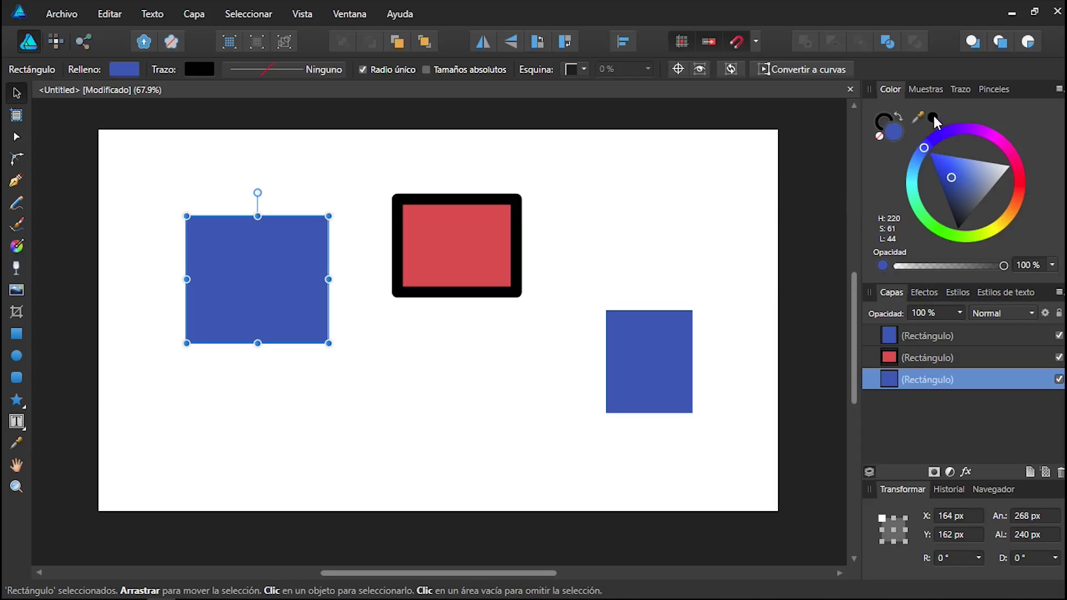
pyautogui.moveTo(932, 114); pyautogui.dragTo(482, 242)
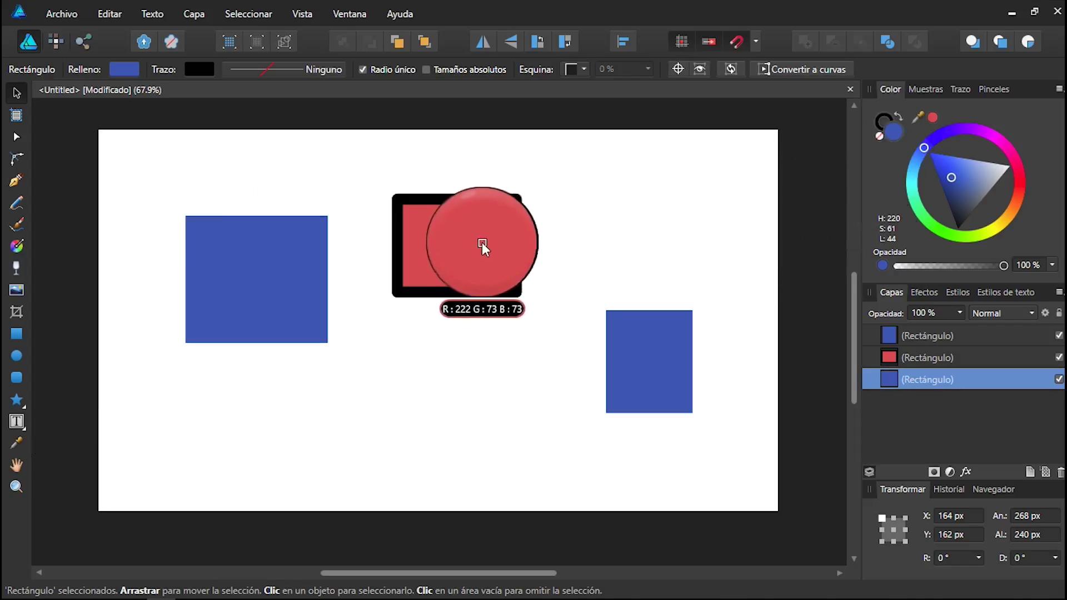
pyautogui.moveTo(482, 243); pyautogui.dragTo(463, 245)
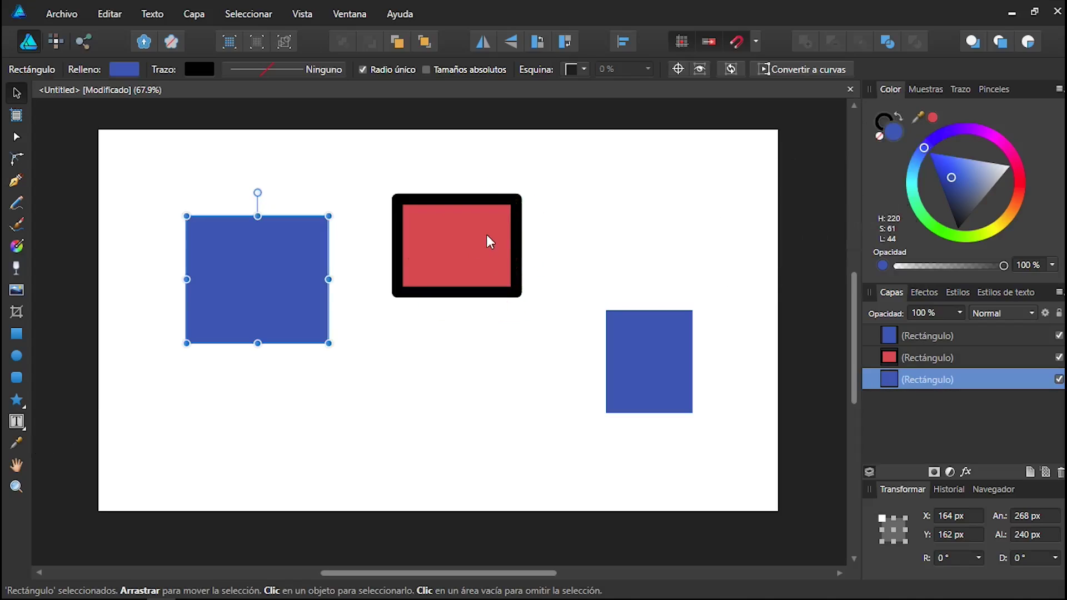